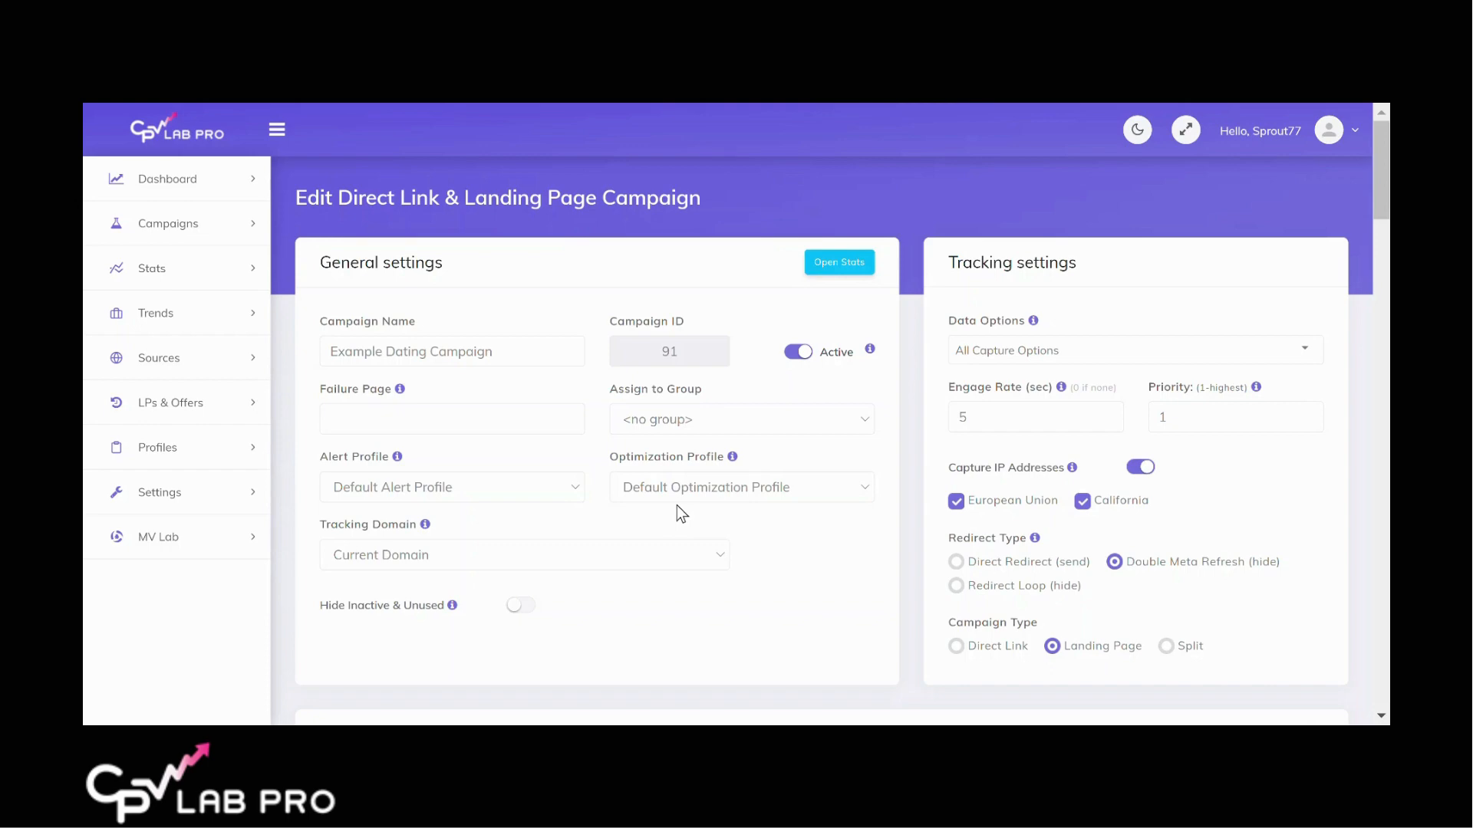
Append ?example1= with the City token to the URL of Landing Page 1
{"action": "scroll", "coordinate": [688, 512], "scroll_direction": "down", "scroll_amount": 8}
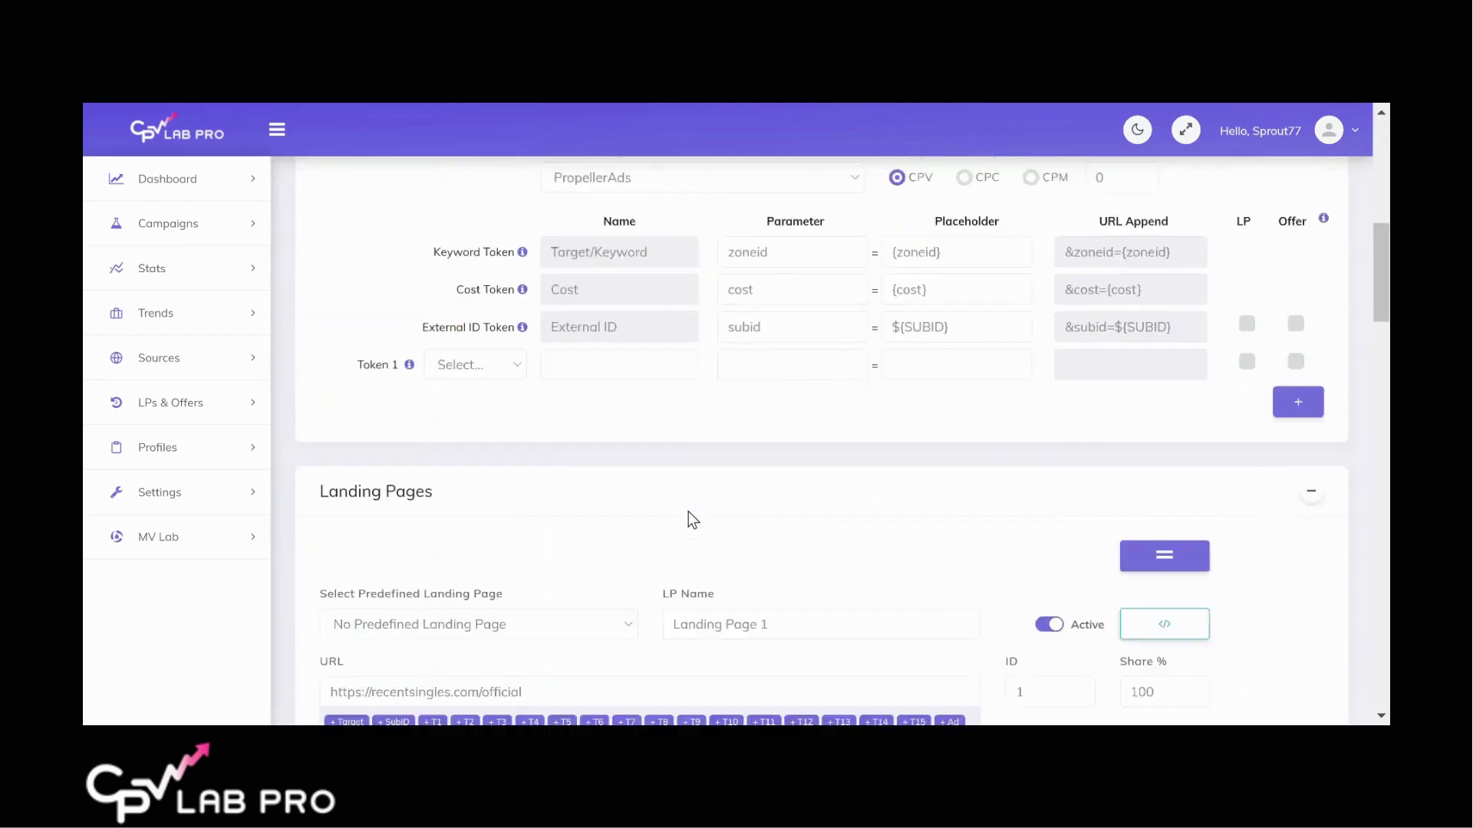
{"action": "scroll", "coordinate": [688, 513], "scroll_direction": "down", "scroll_amount": 4}
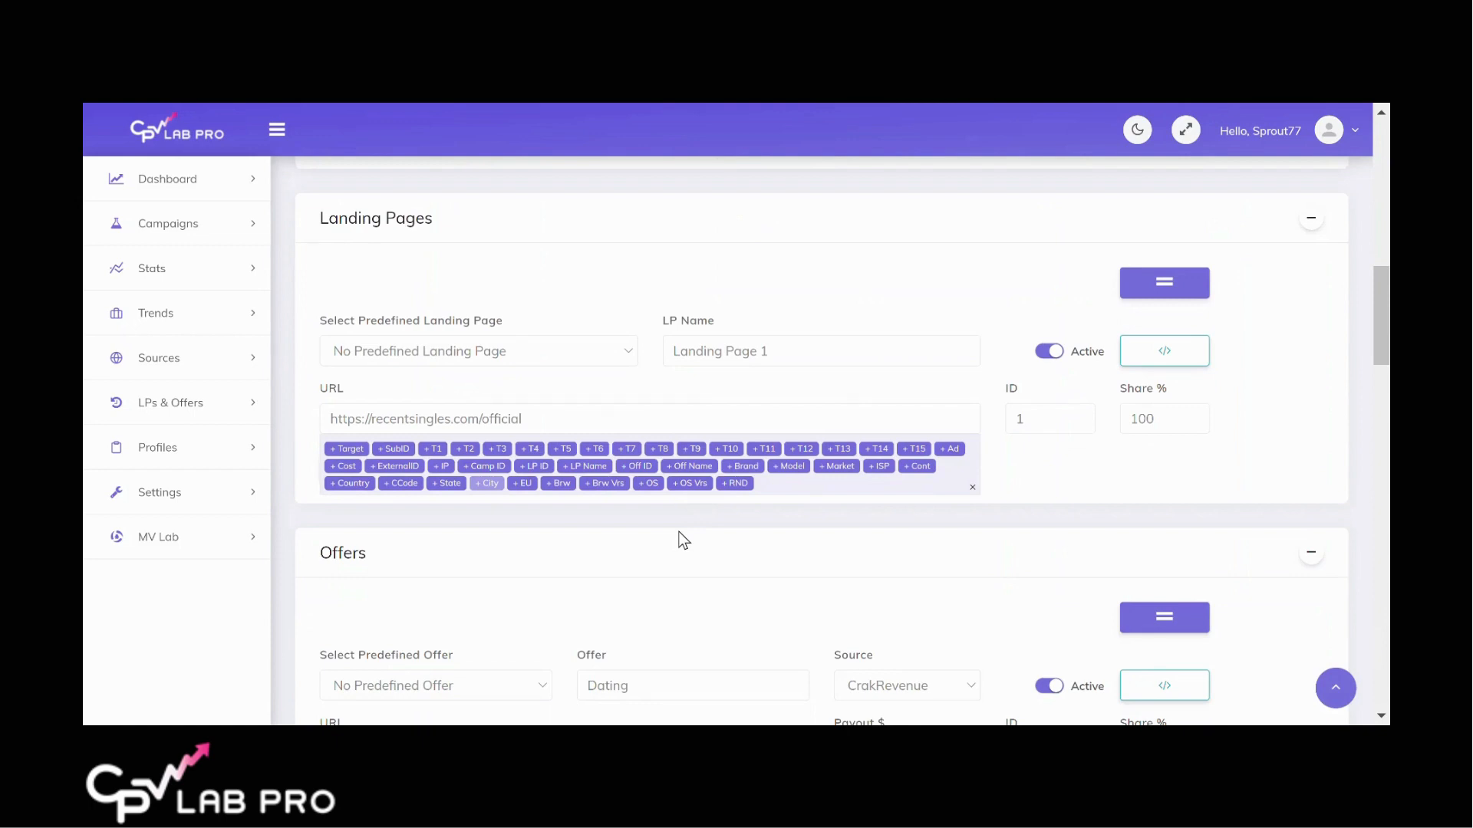
{"action": "left_click", "coordinate": [648, 425]}
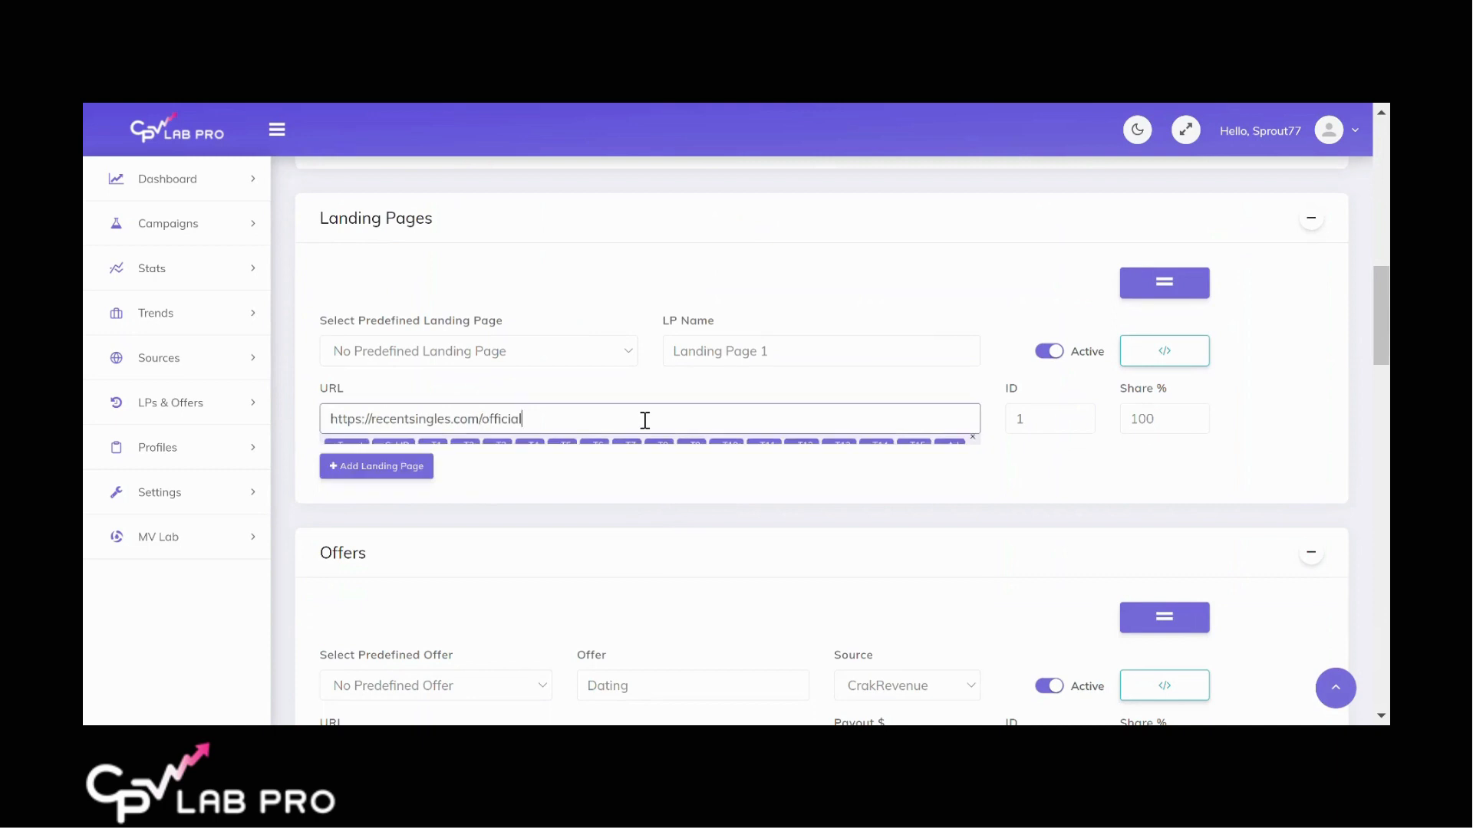
{"action": "type", "text": "?"}
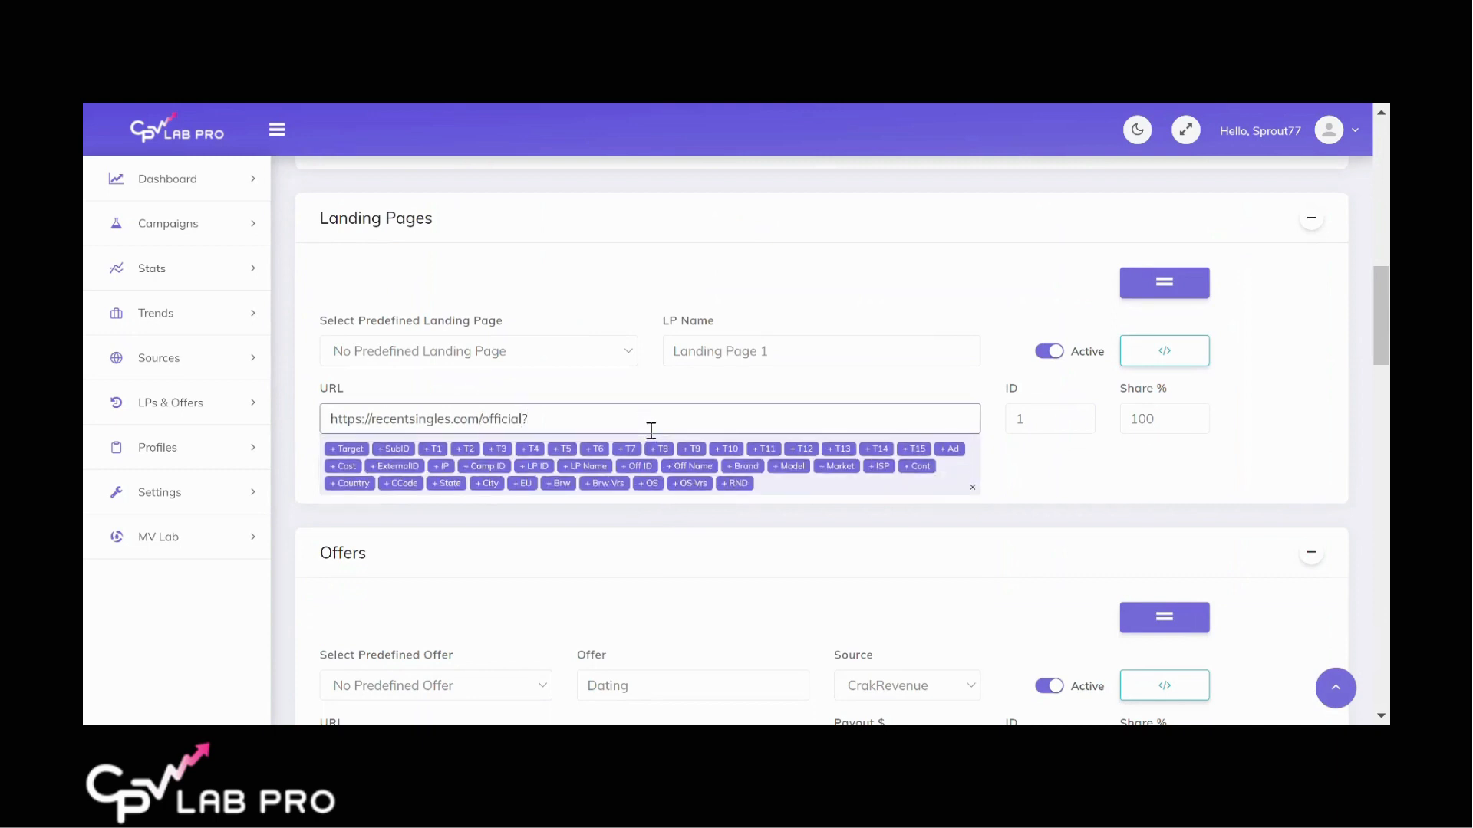
{"action": "type", "text": "example1="}
{"action": "left_click", "coordinate": [487, 484]}
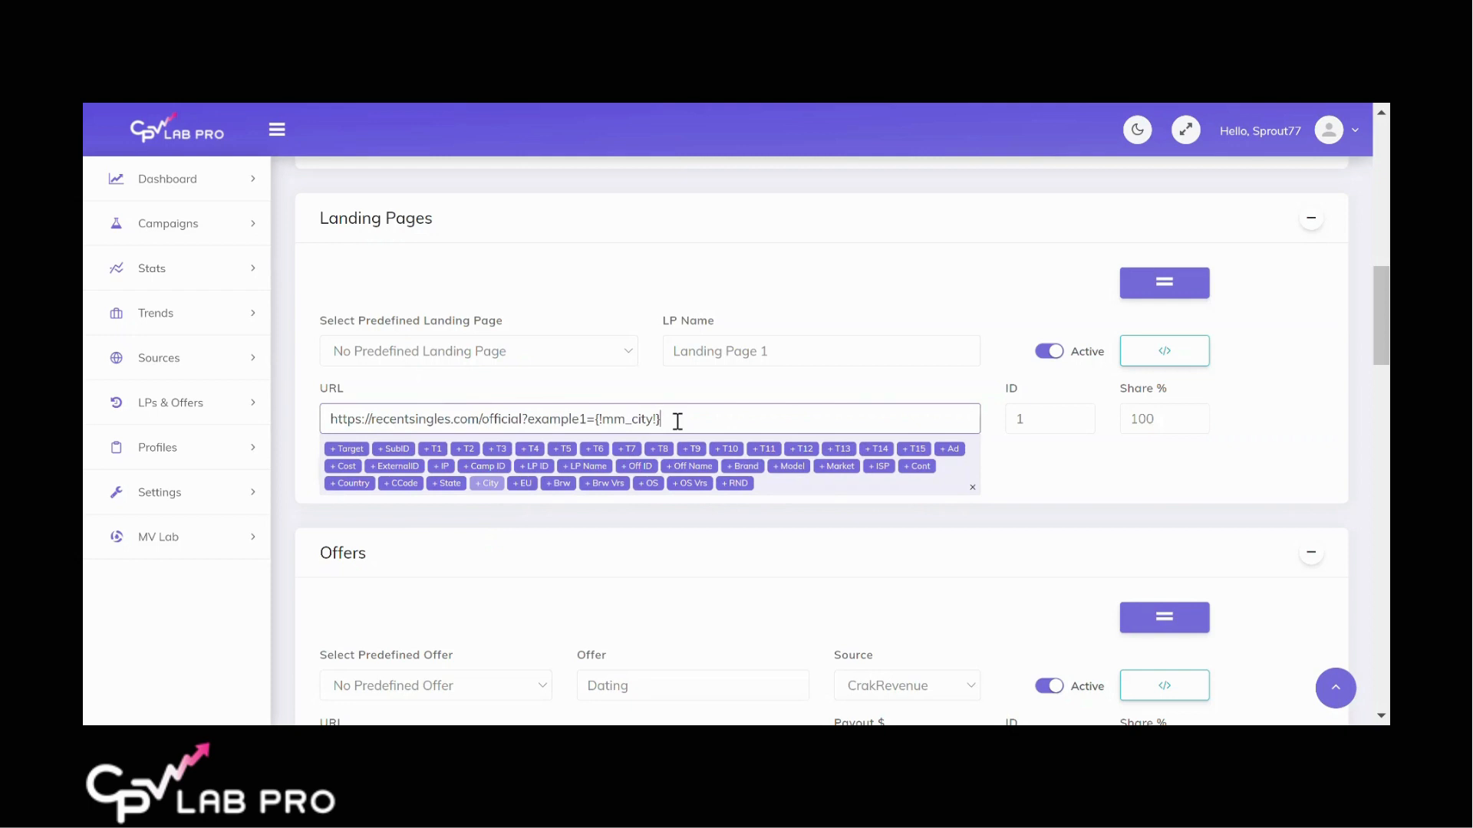
Add &example2= with the State token to the end of the Landing Page 1 URL and close the token list
{"action": "type", "text": "&"}
{"action": "type", "text": "example2="}
{"action": "left_click", "coordinate": [445, 484]}
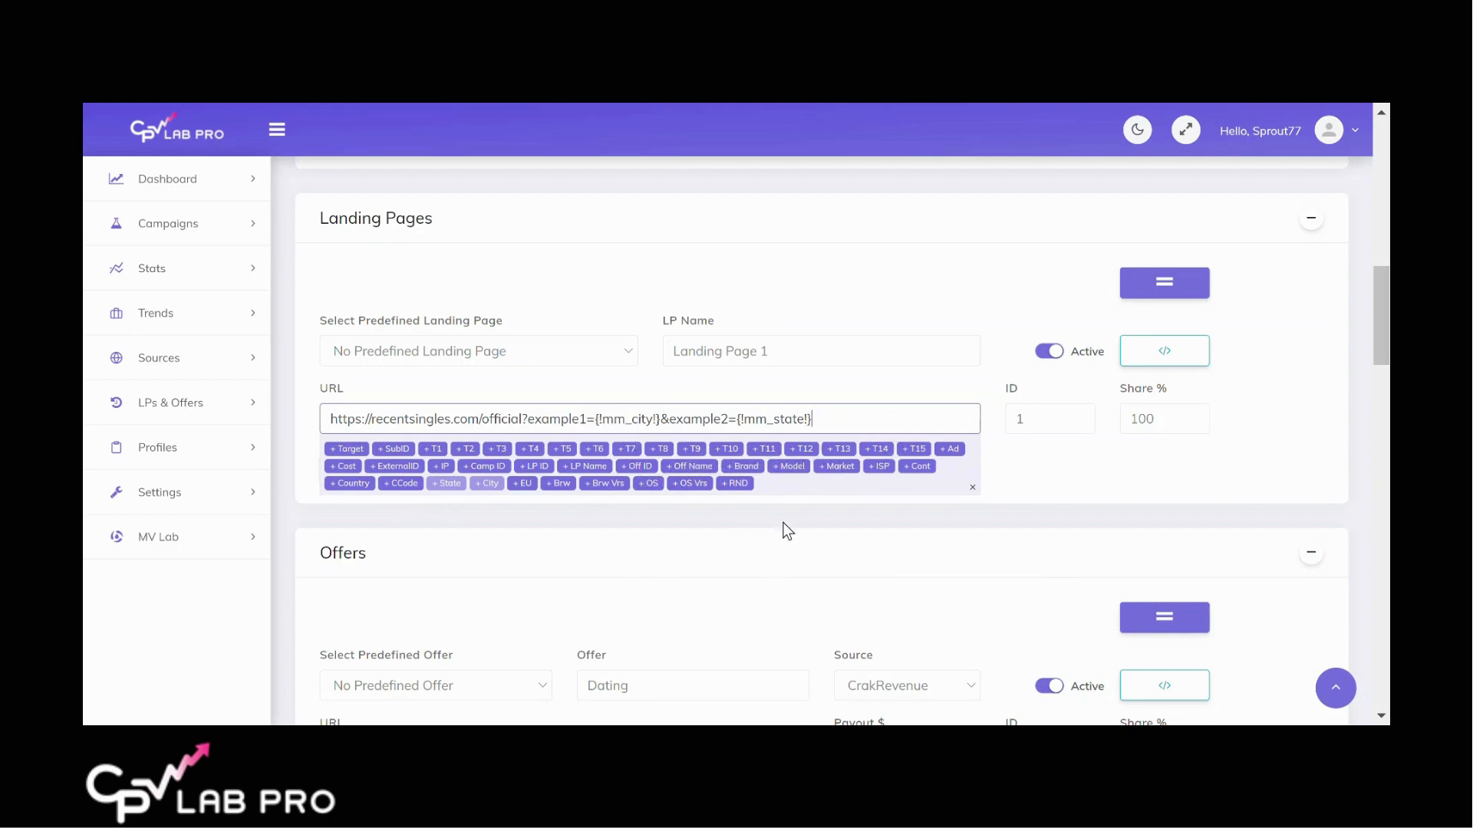
{"action": "left_click", "coordinate": [973, 489]}
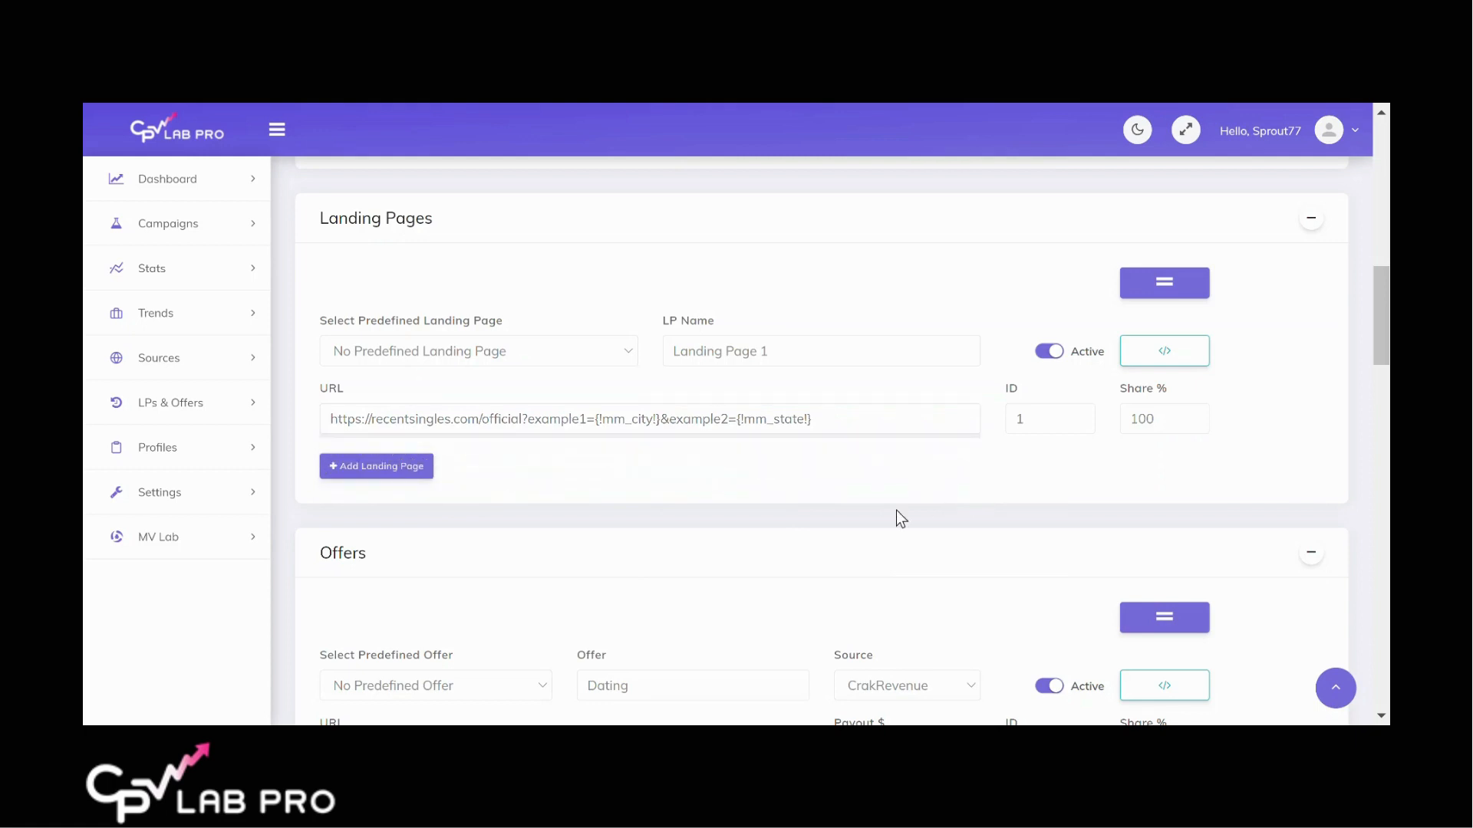
Save the Example Dating Campaign with the edited landing page URL
{"action": "scroll", "coordinate": [592, 476], "scroll_direction": "down", "scroll_amount": 1}
{"action": "scroll", "coordinate": [587, 457], "scroll_direction": "down", "scroll_amount": 9}
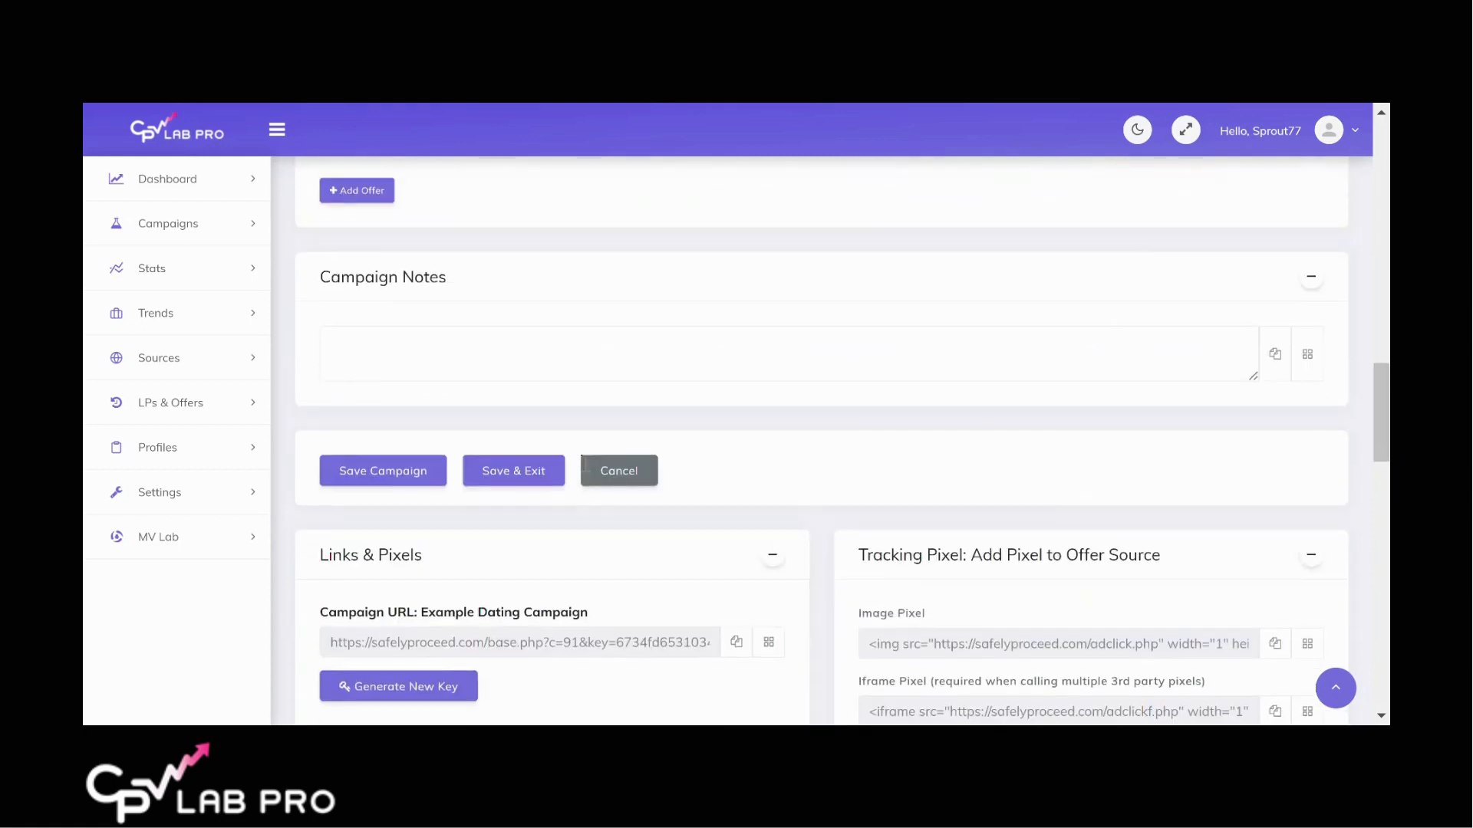
{"action": "left_click", "coordinate": [378, 370]}
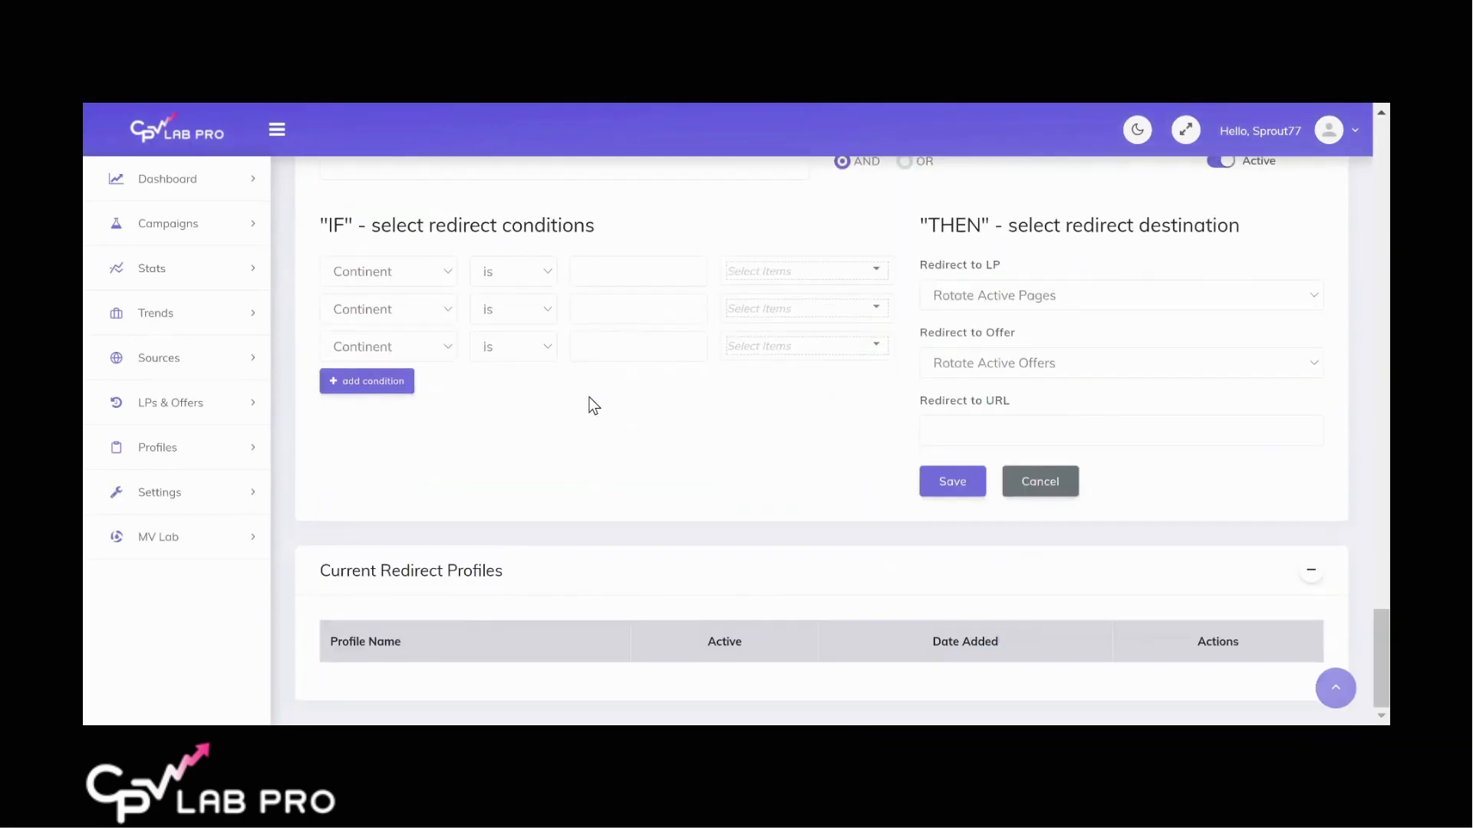
Expand the Pass Keyword/Target to Page code and copy the <?php echo($_GET['target']) ?> snippet
{"action": "scroll", "coordinate": [591, 397], "scroll_direction": "up", "scroll_amount": 15}
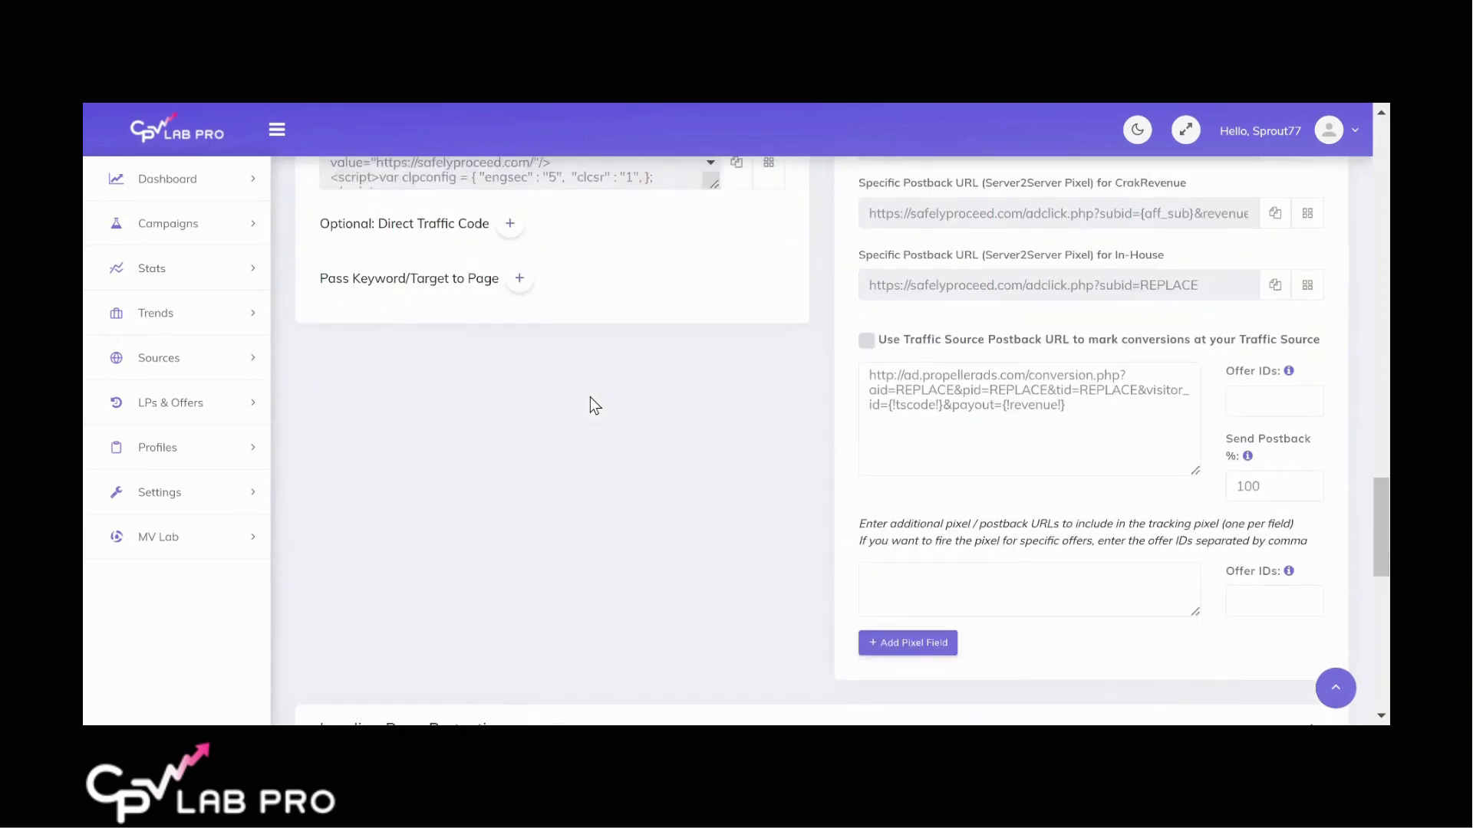
{"action": "left_click", "coordinate": [521, 474]}
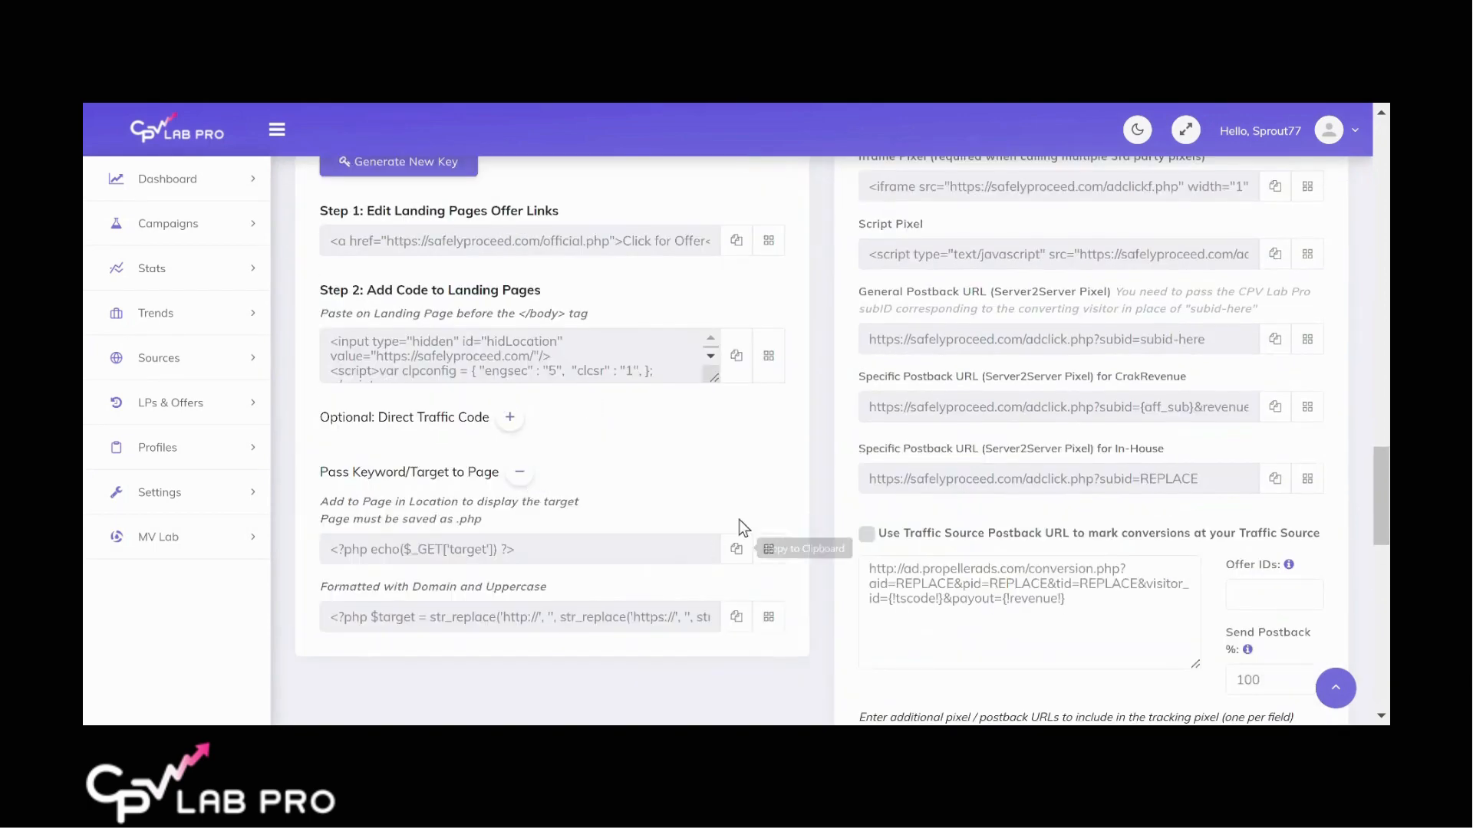
{"action": "scroll", "coordinate": [722, 514], "scroll_direction": "down", "scroll_amount": 2}
{"action": "left_click", "coordinate": [737, 447]}
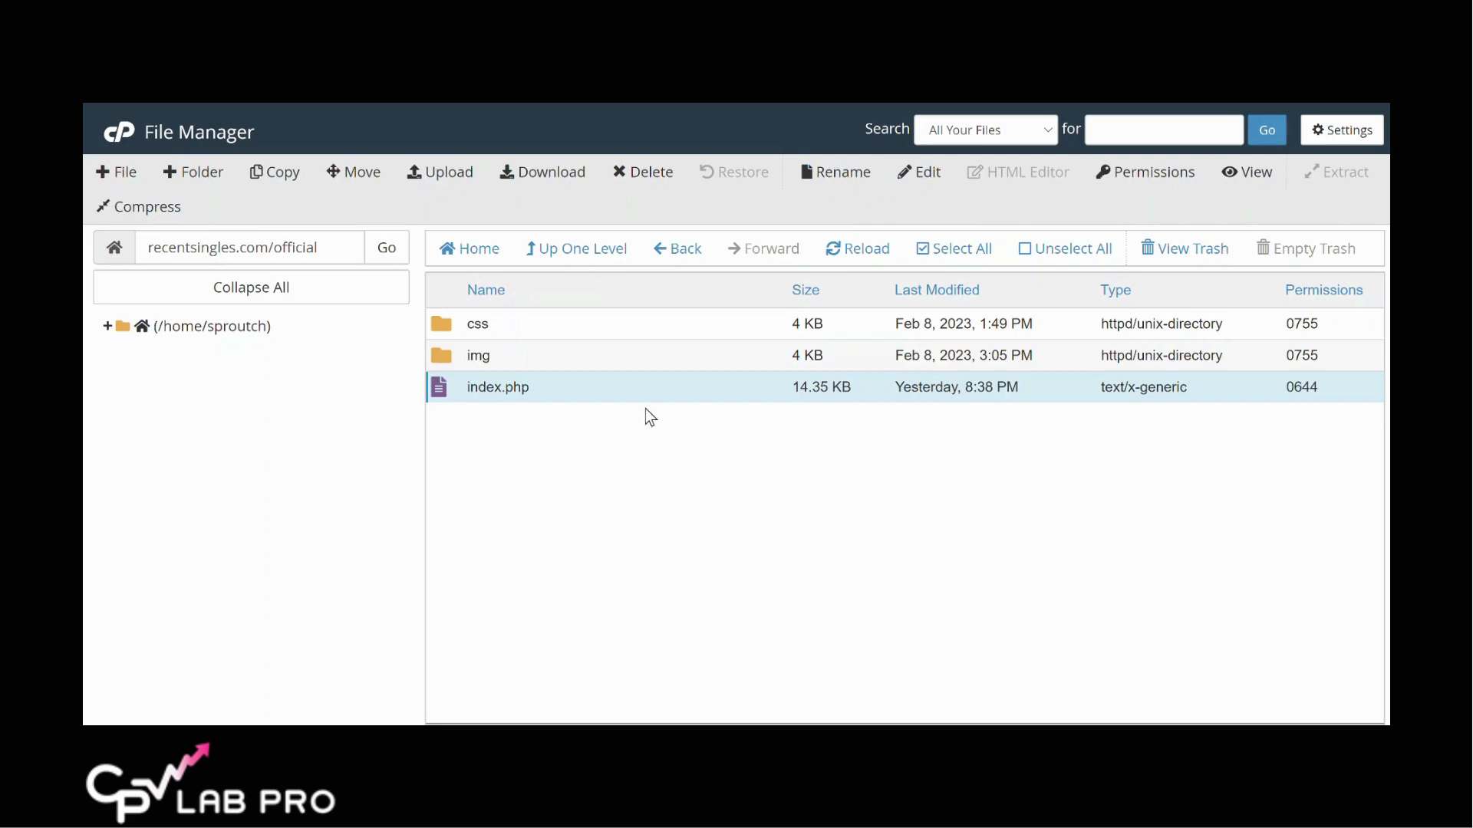
Switch to the cPanel File Manager and open index.php in recentsingles.com/official for editing
{"action": "right_click", "coordinate": [657, 395]}
{"action": "left_click", "coordinate": [698, 471]}
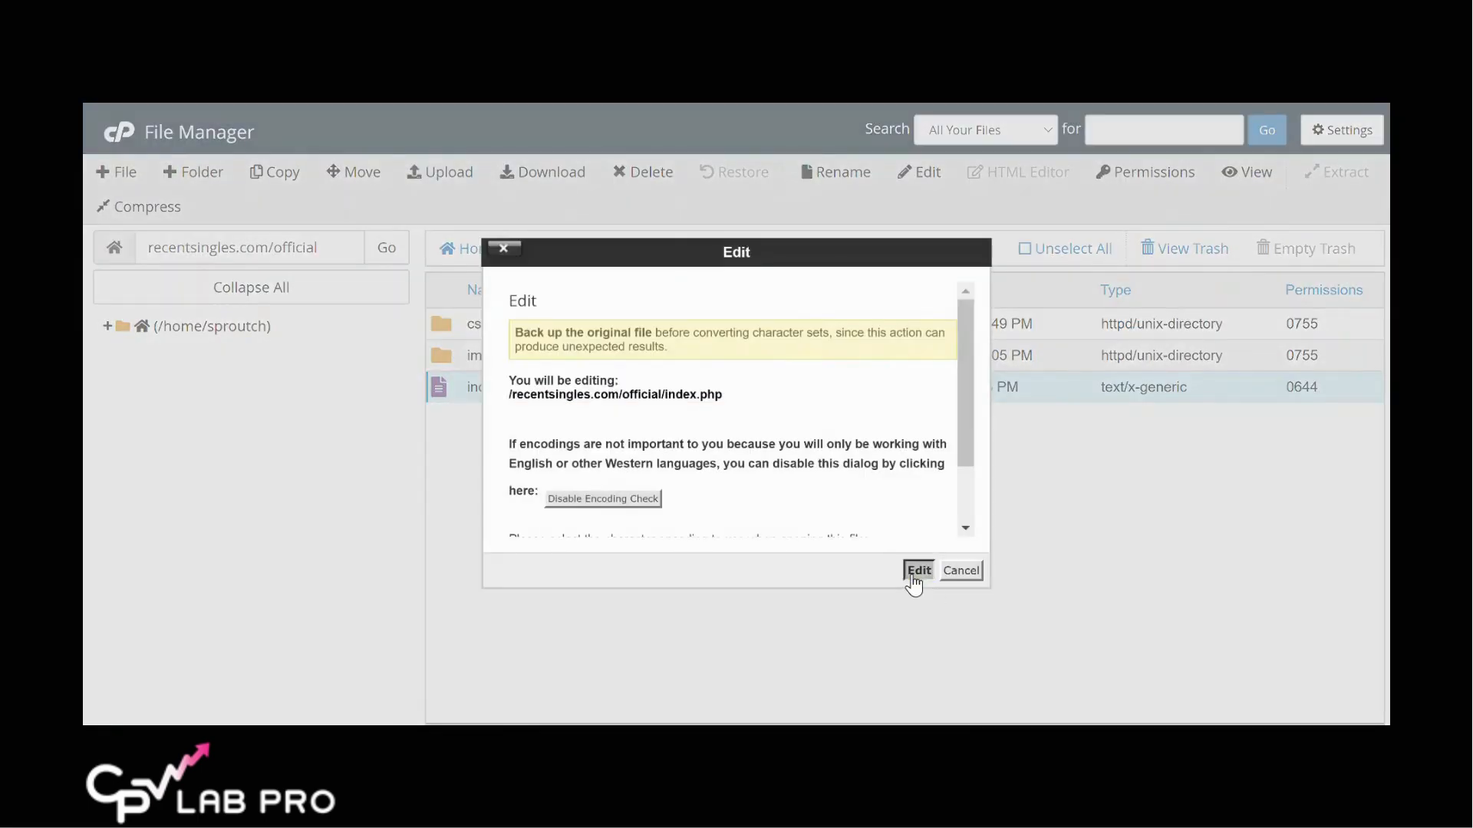
{"action": "left_click", "coordinate": [917, 572]}
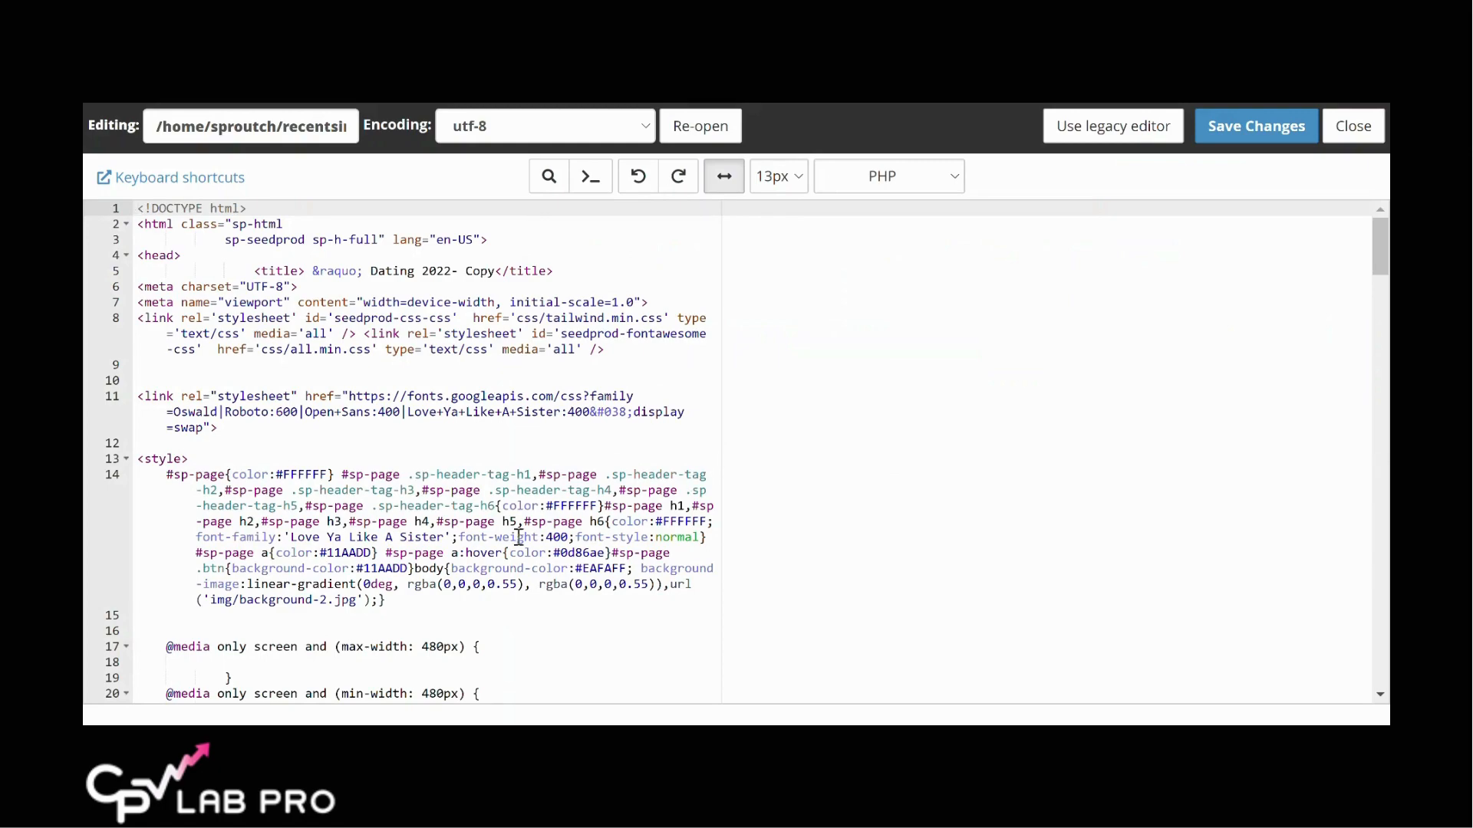
Paste the PHP snippet after "Meet Beautiful Women In" in the headline and change its parameter to example1
{"action": "scroll", "coordinate": [570, 428], "scroll_direction": "down", "scroll_amount": 20}
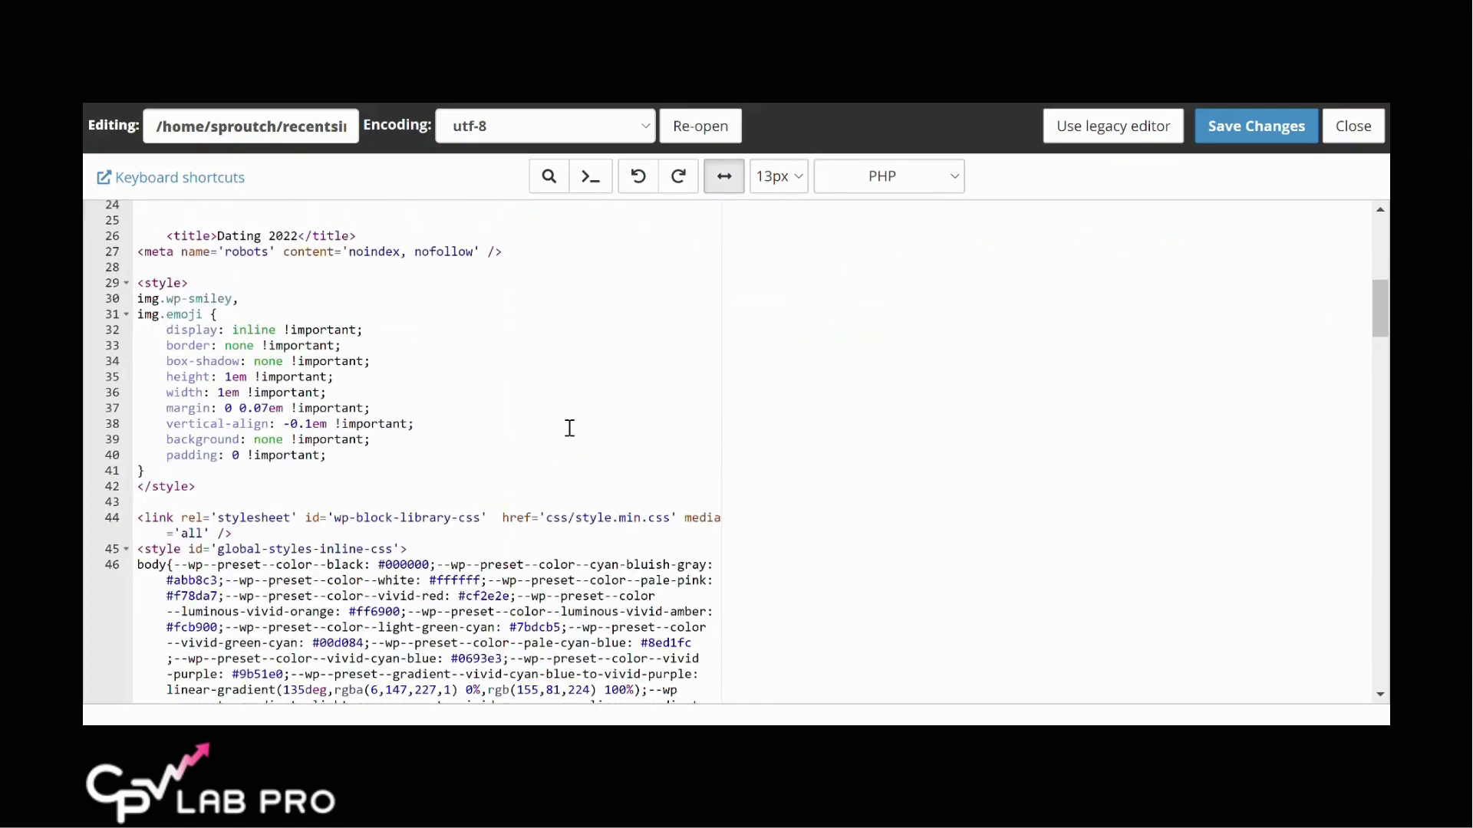
{"action": "scroll", "coordinate": [570, 428], "scroll_direction": "down", "scroll_amount": 8}
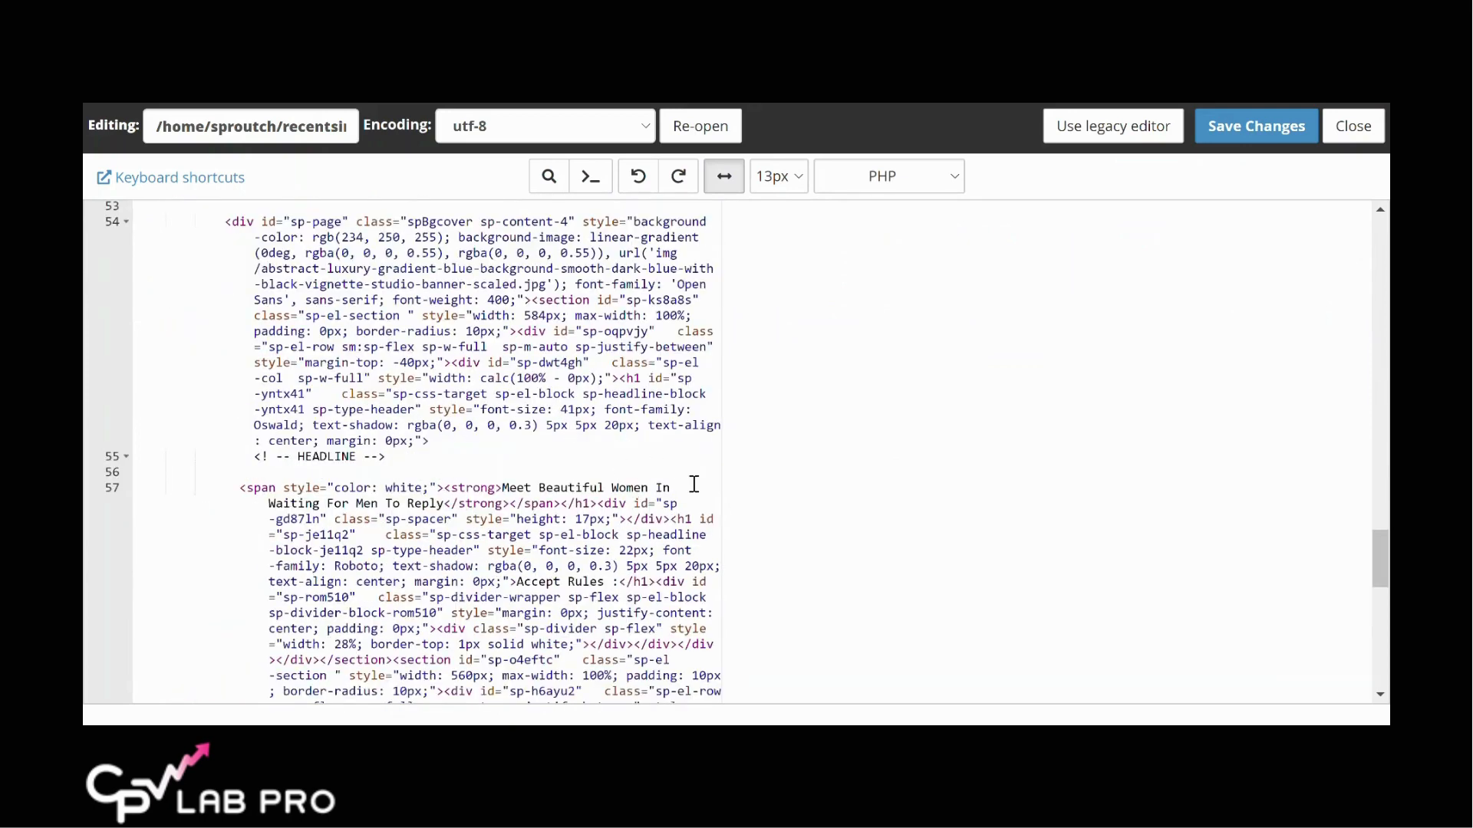
{"action": "left_click", "coordinate": [693, 483]}
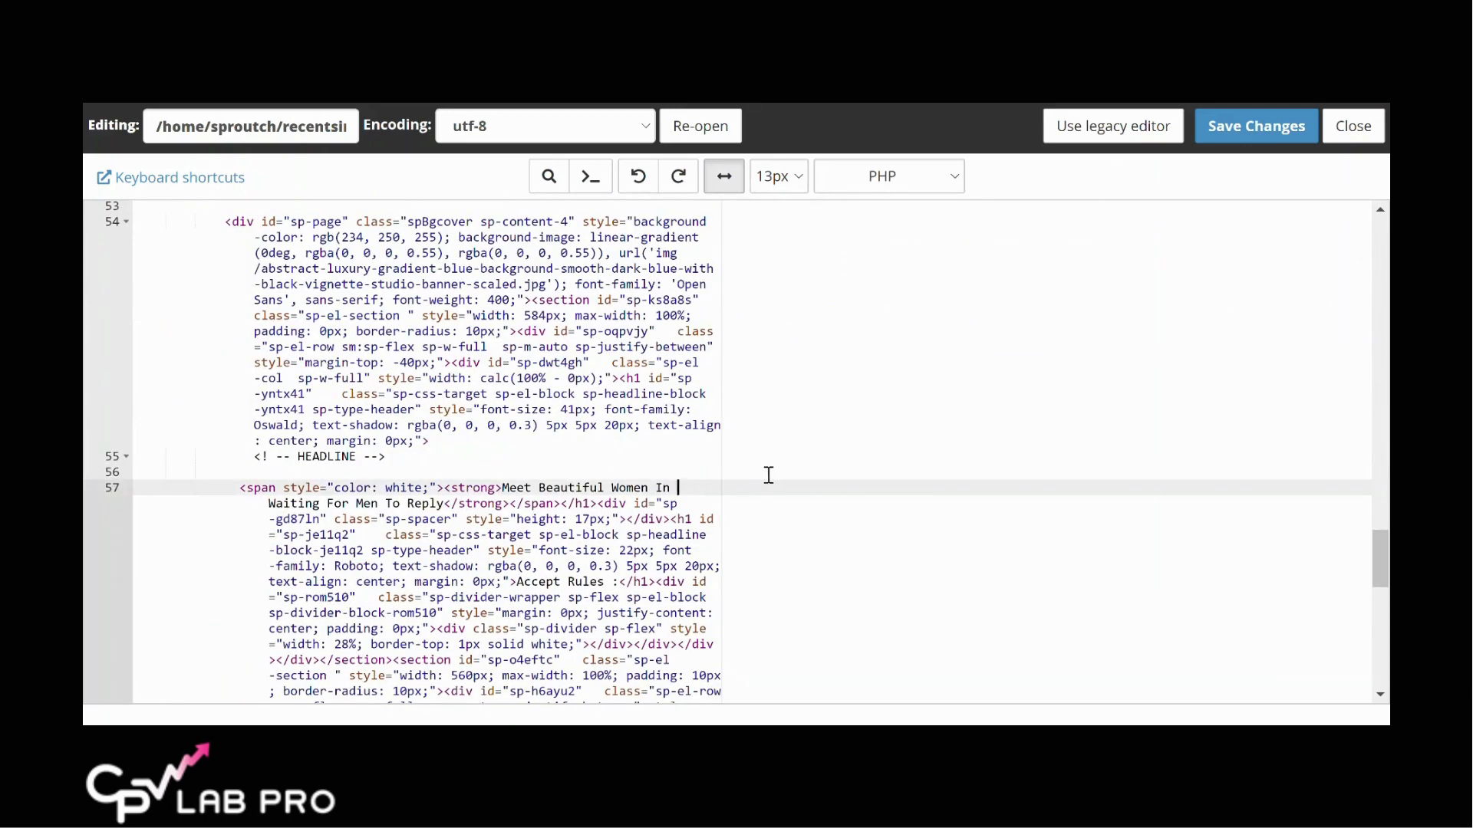
{"action": "key", "text": "ctrl+v"}
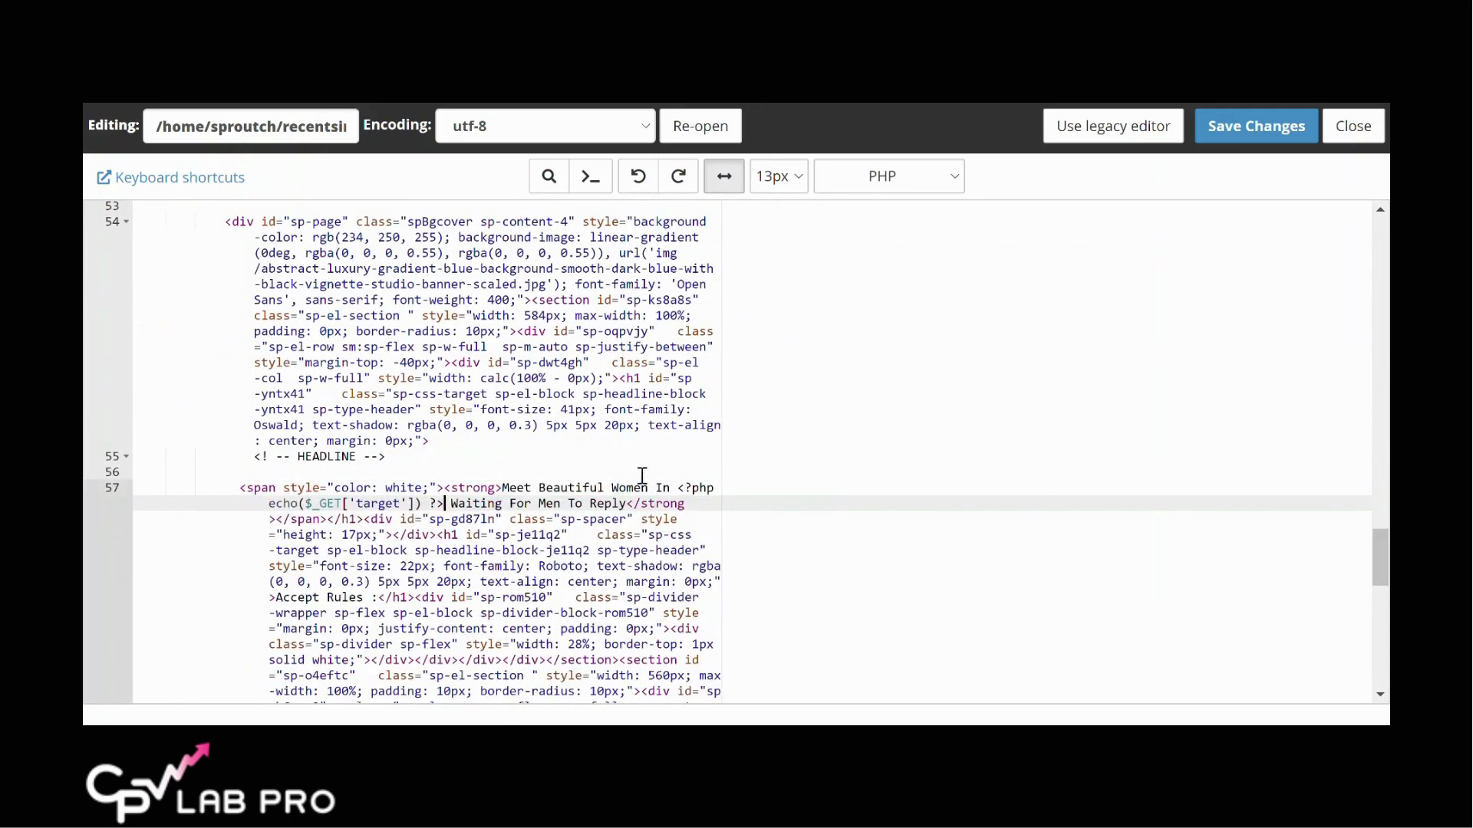
{"action": "left_click", "coordinate": [357, 504]}
{"action": "left_click_drag", "start_coordinate": [357, 504], "coordinate": [402, 504]}
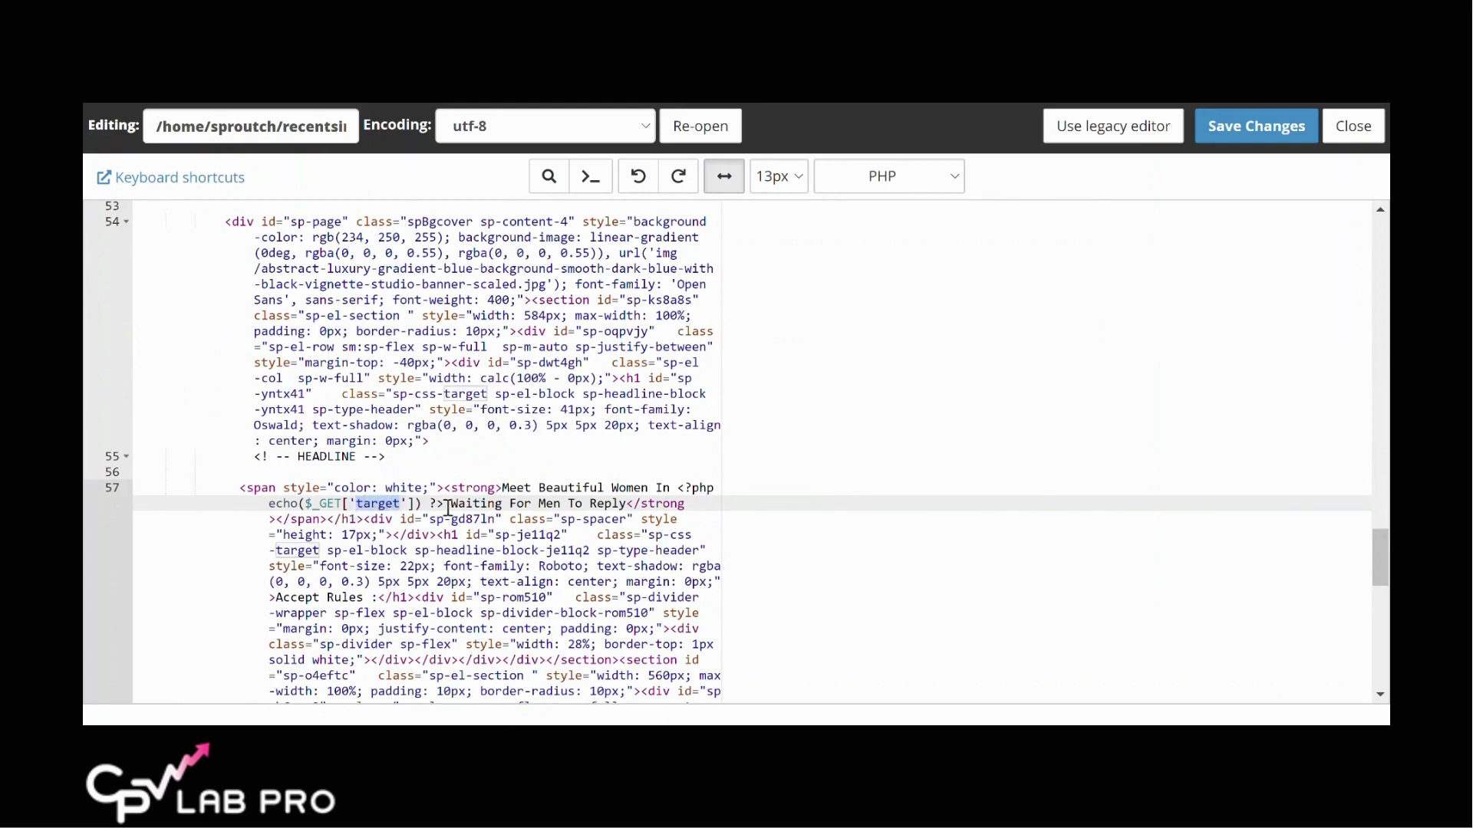
{"action": "type", "text": "example"}
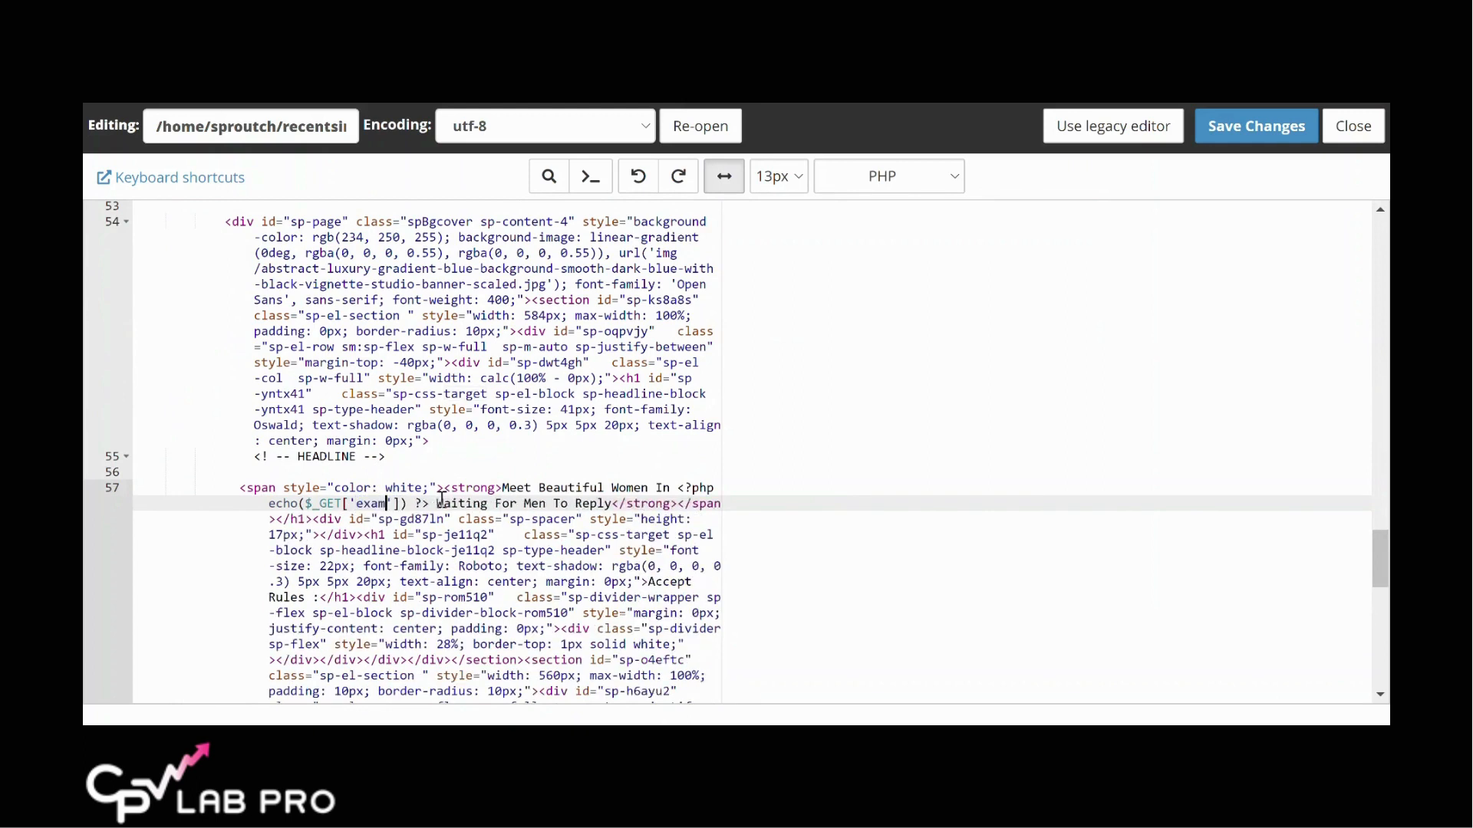
{"action": "type", "text": "1"}
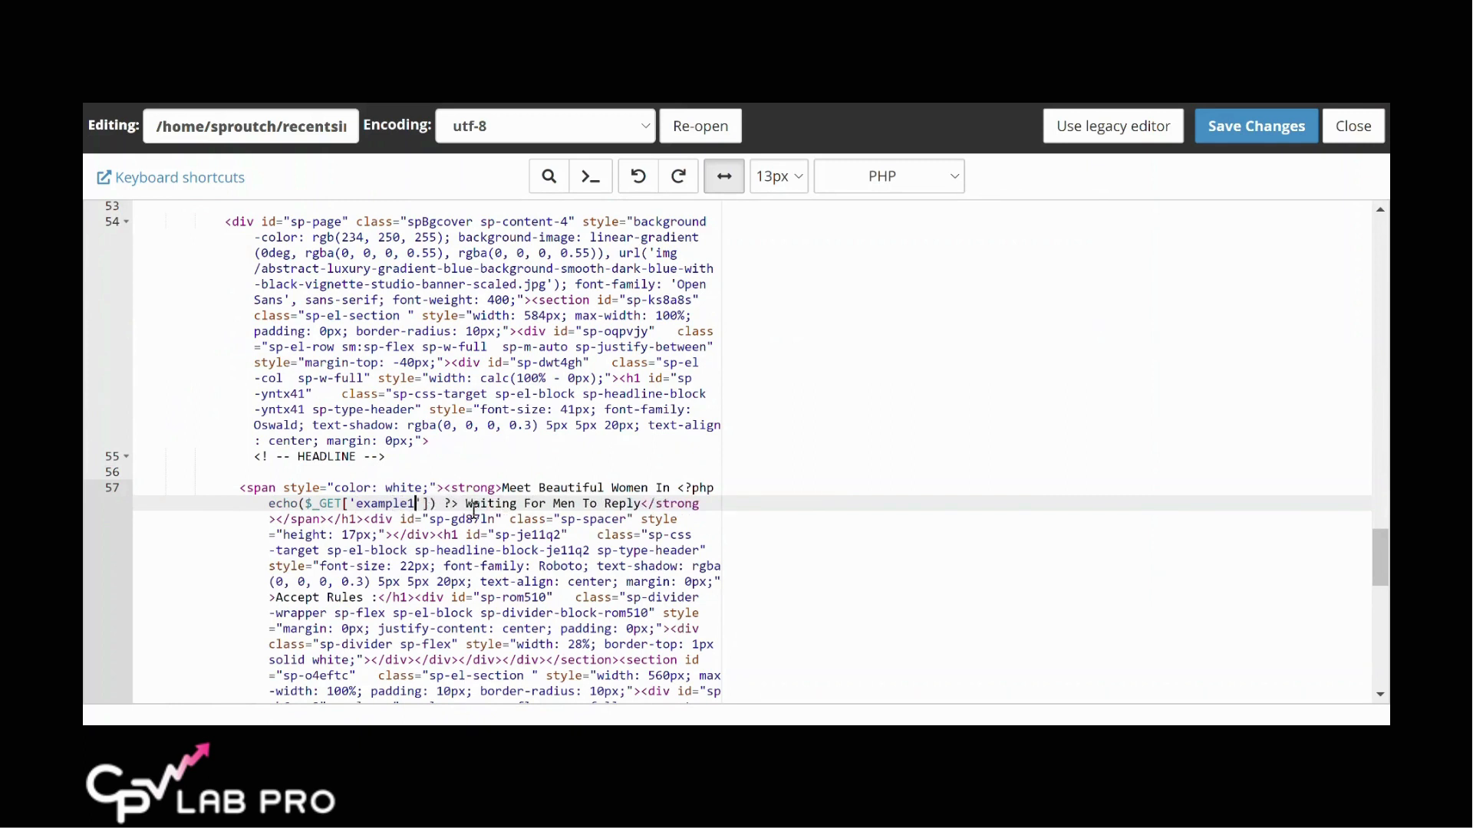
Paste a second PHP snippet before "Waiting For Men To Reply" and change its parameter to example2
{"action": "left_click", "coordinate": [466, 504]}
{"action": "key", "text": "ctrl+v"}
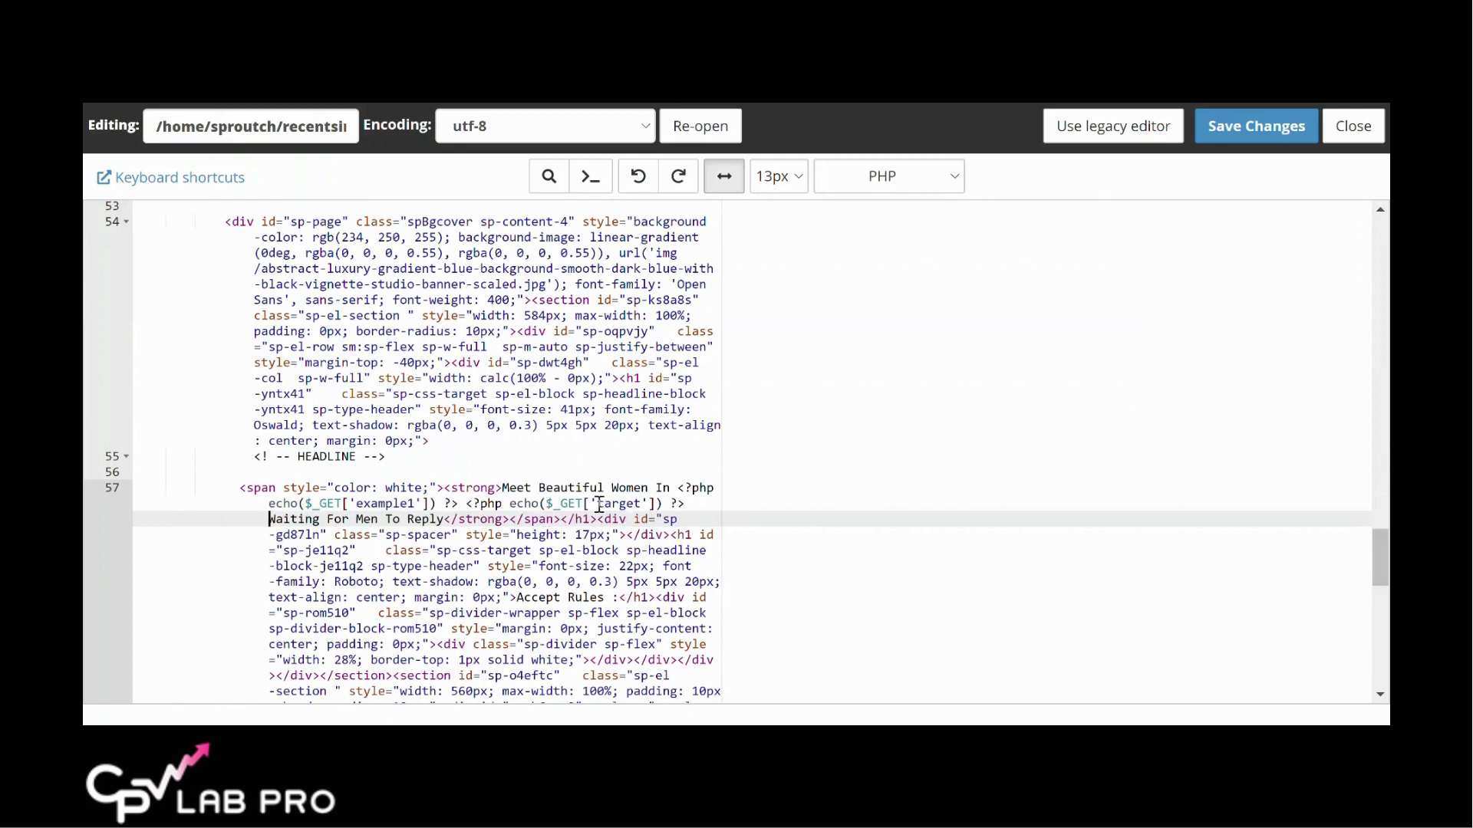
{"action": "left_click_drag", "start_coordinate": [598, 504], "coordinate": [648, 512]}
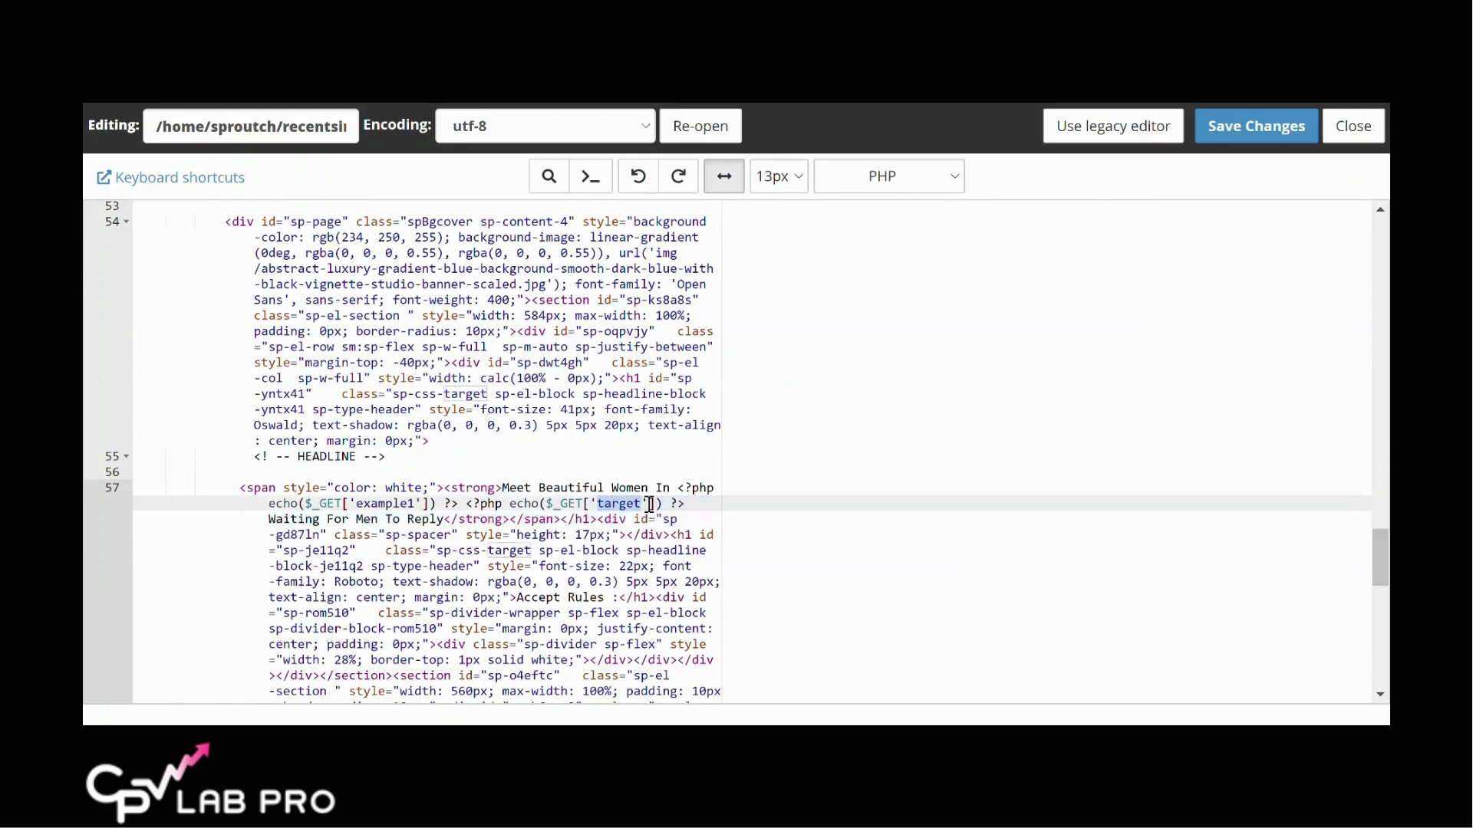
{"action": "type", "text": "example"}
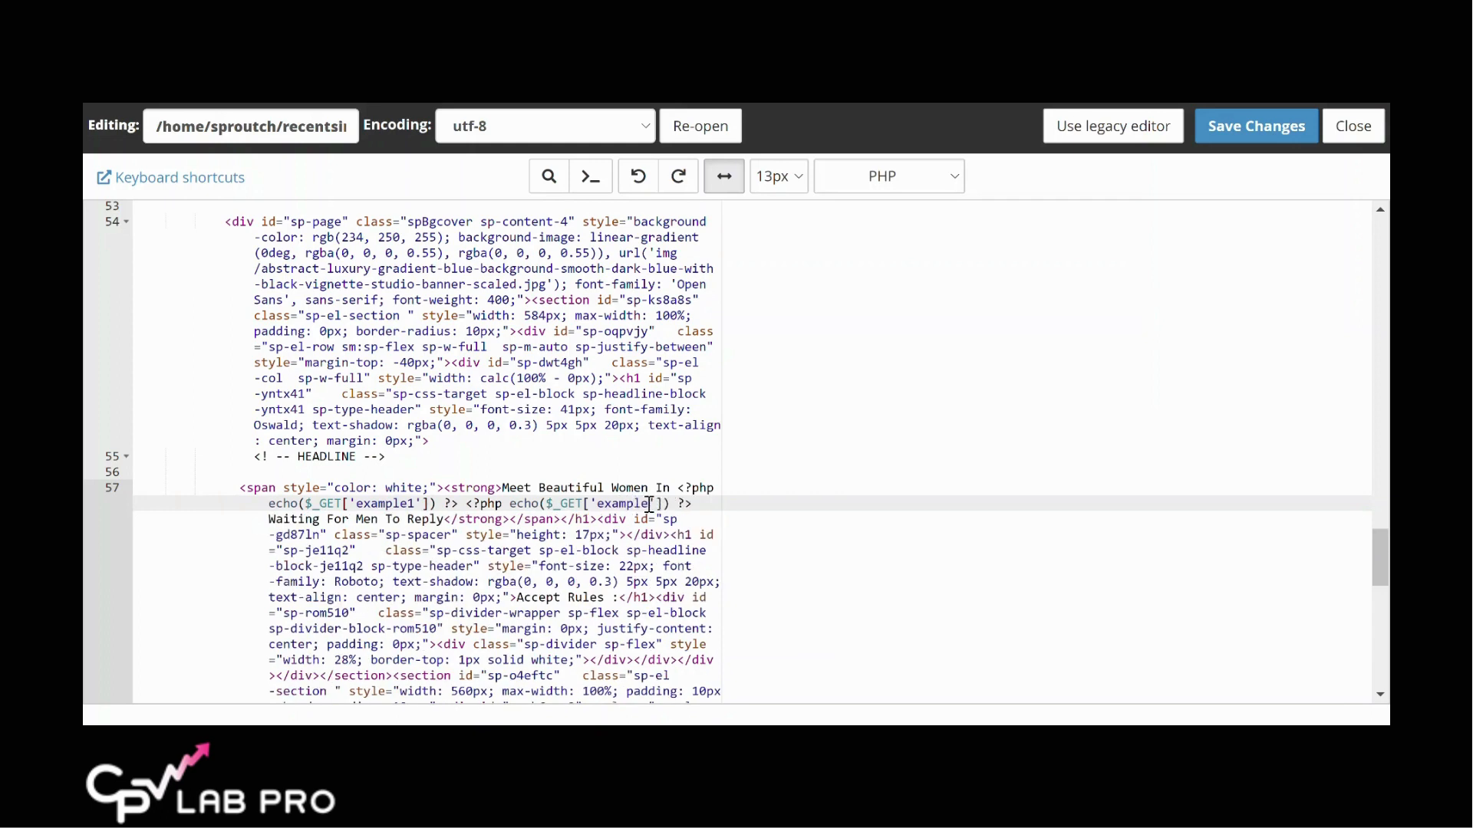
{"action": "type", "text": "2"}
Wrap the two PHP snippets in a span with style="color: yellow;" and save the index.php file
{"action": "left_click", "coordinate": [681, 491]}
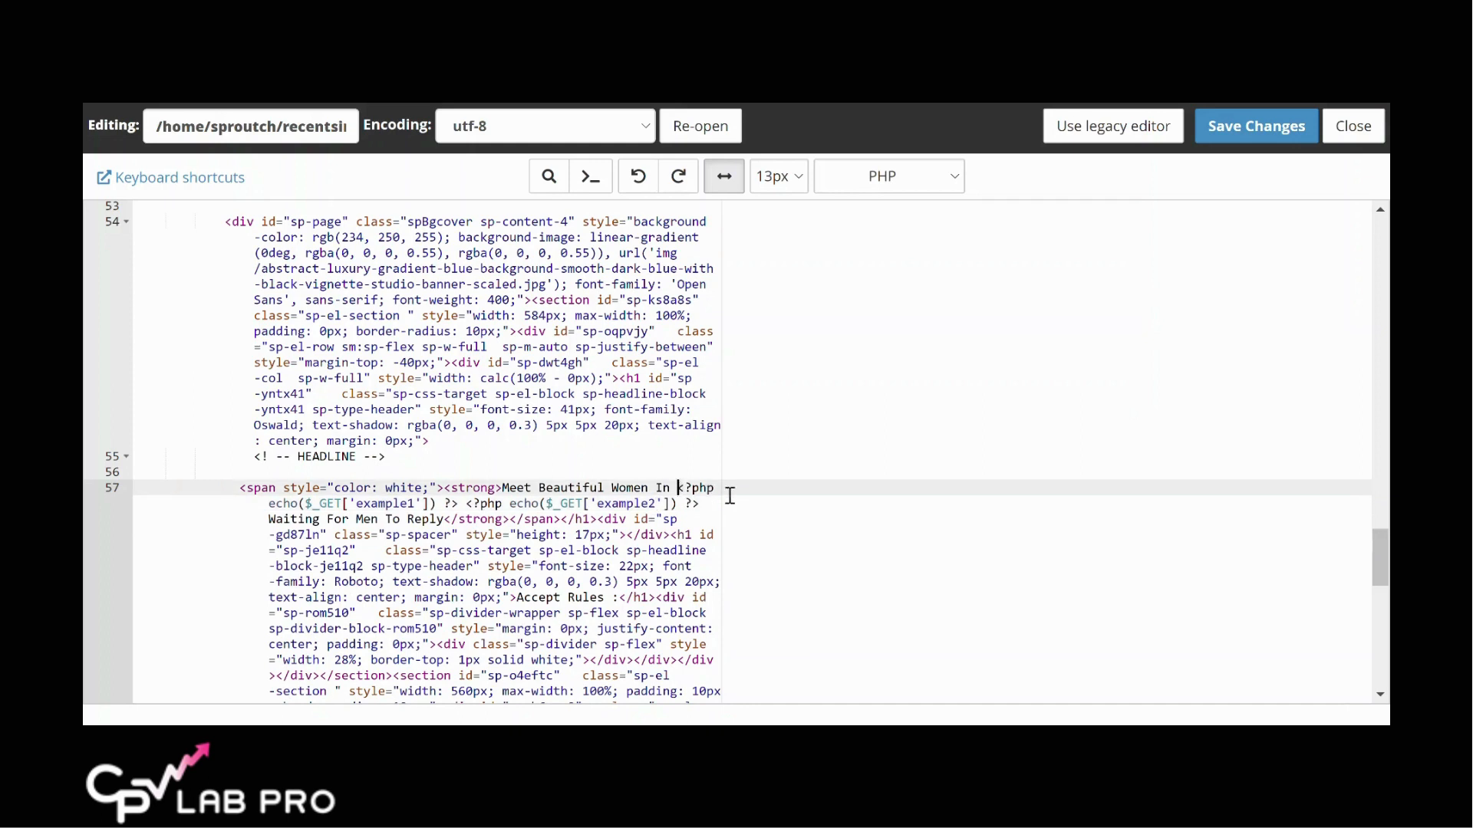
{"action": "type", "text": "<span sty"}
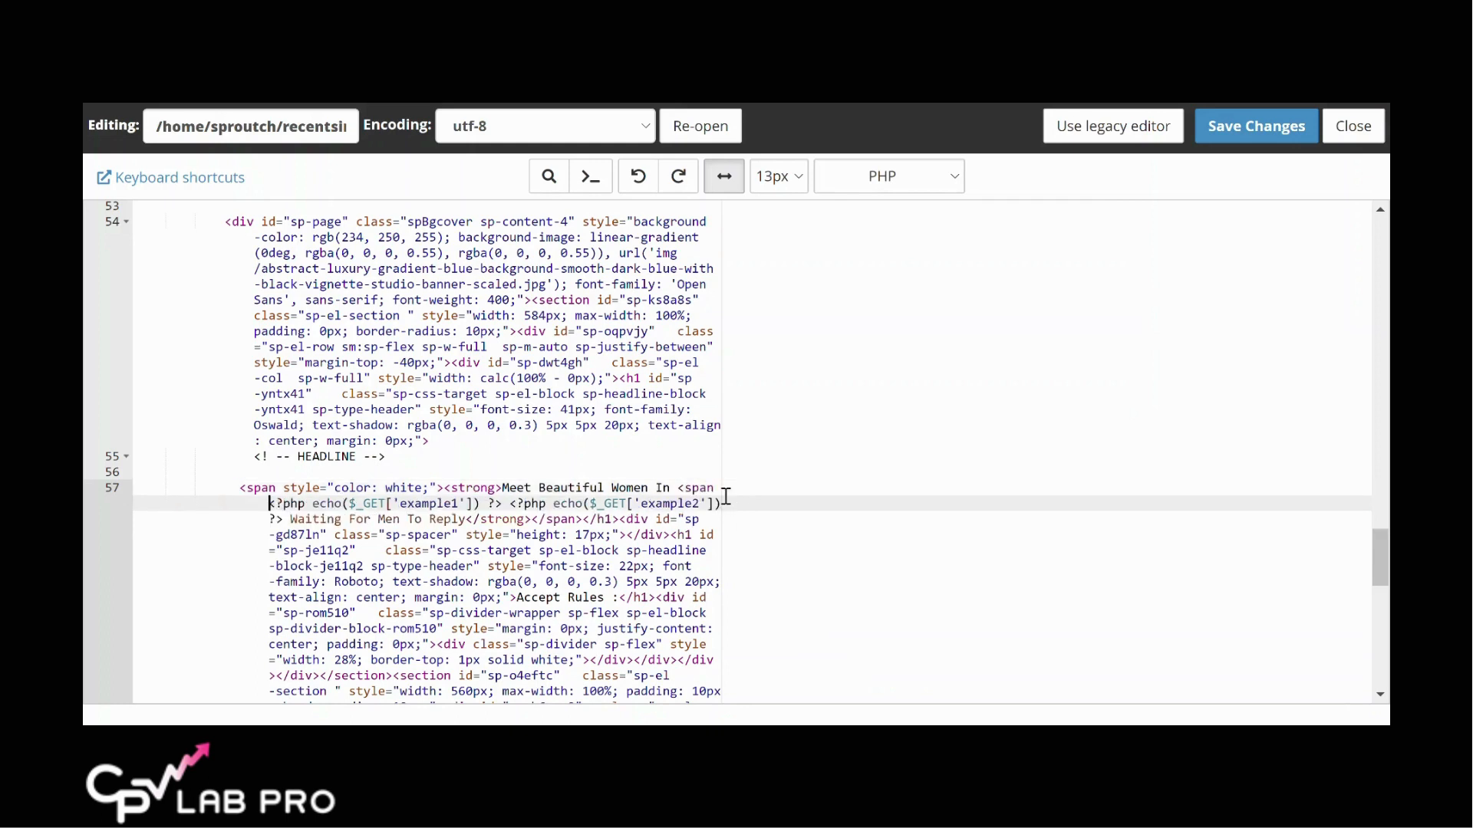
{"action": "type", "text": "le"}
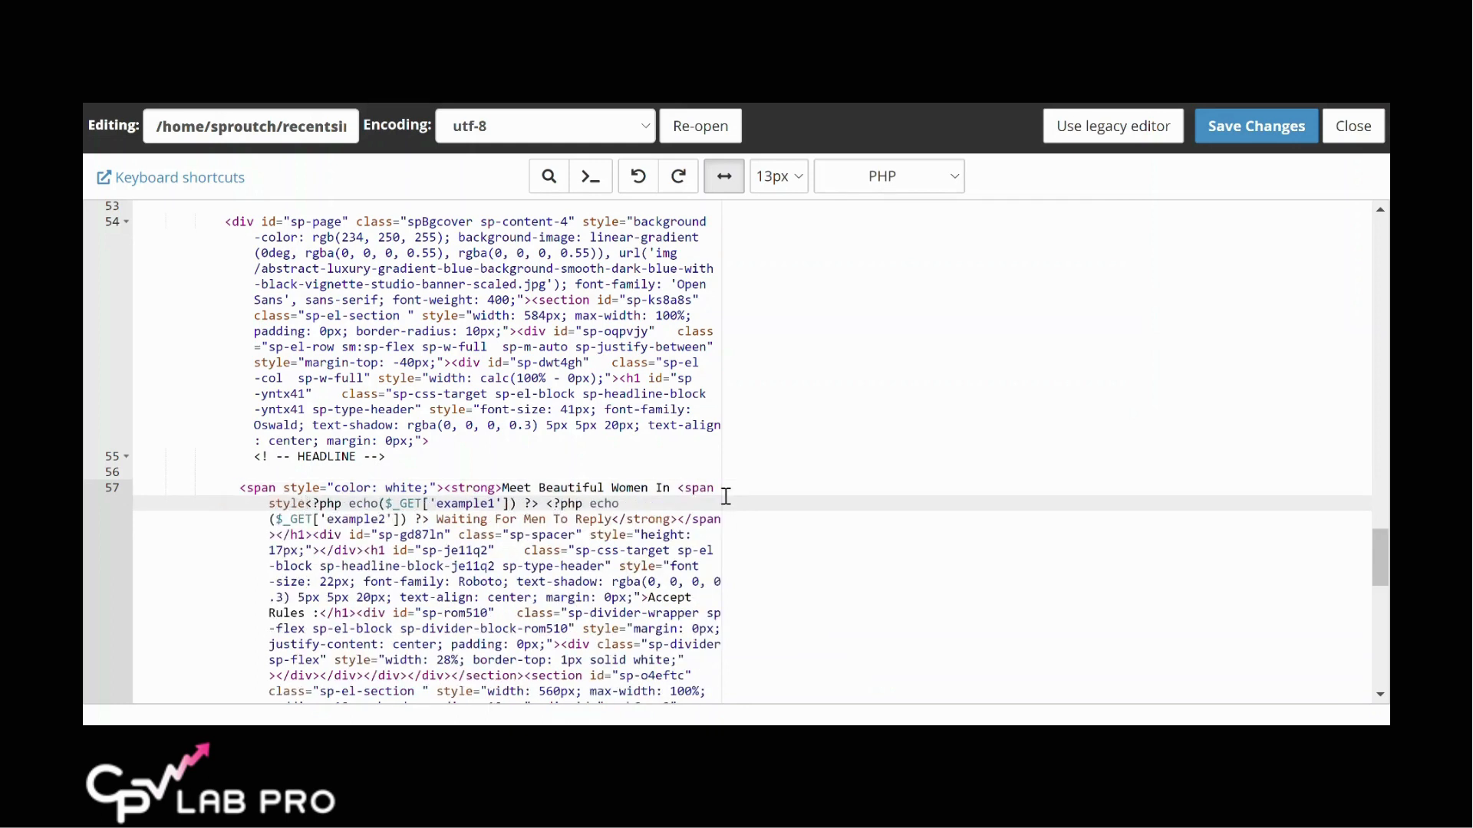
{"action": "type", "text": "=\"\">"}
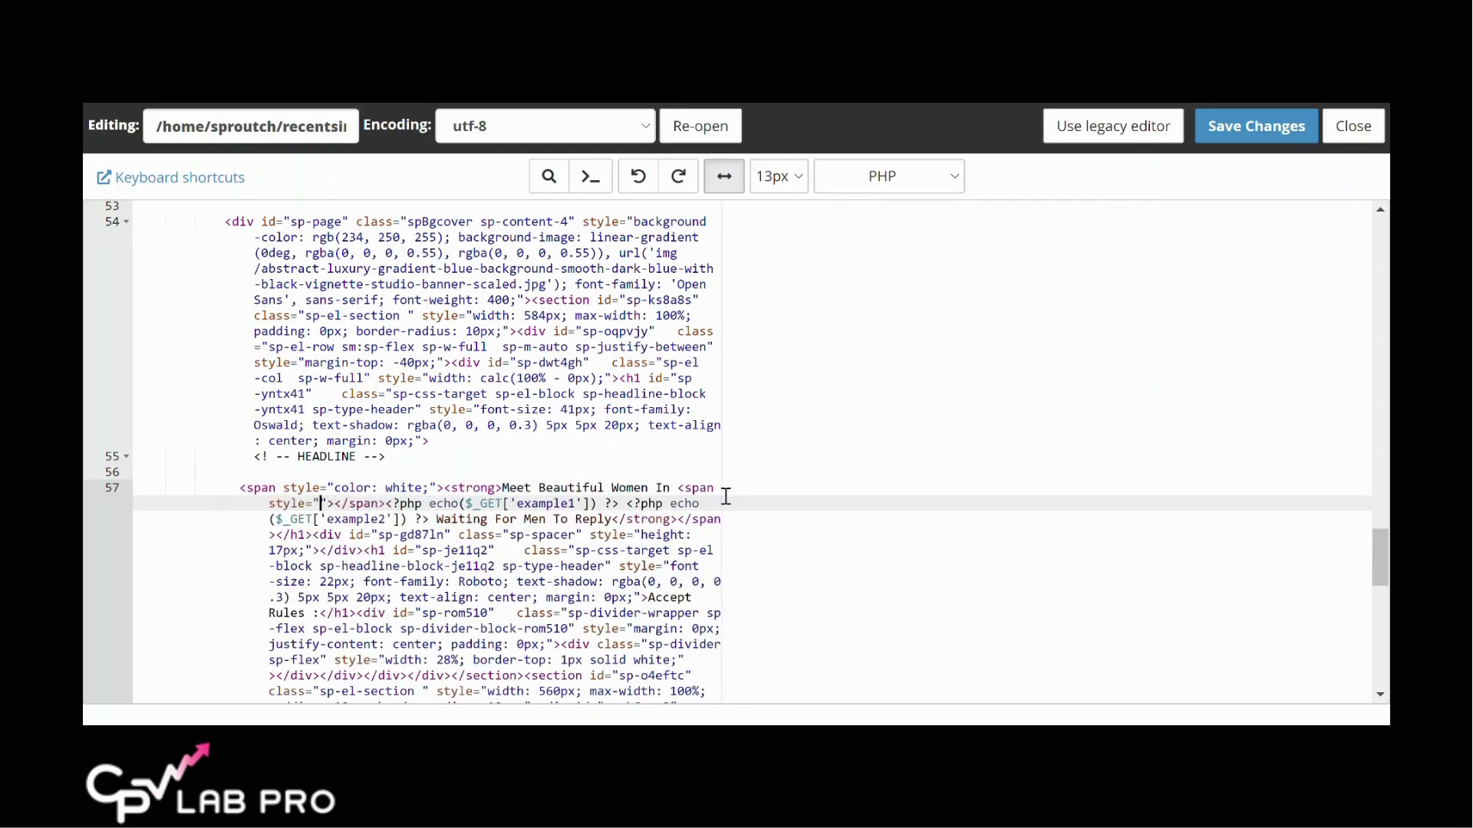
{"action": "type", "text": "color: y"}
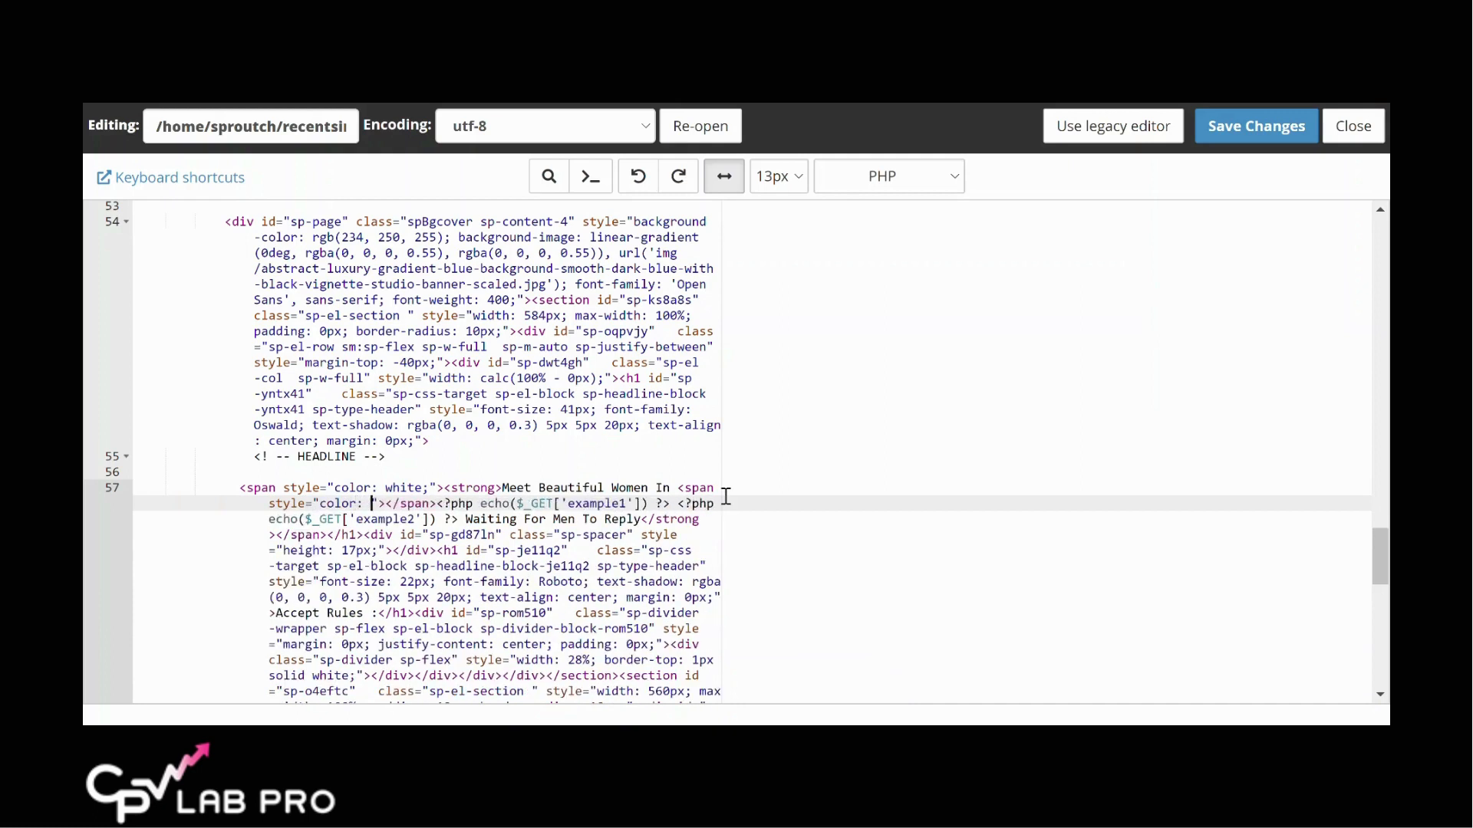
{"action": "type", "text": "ellow;"}
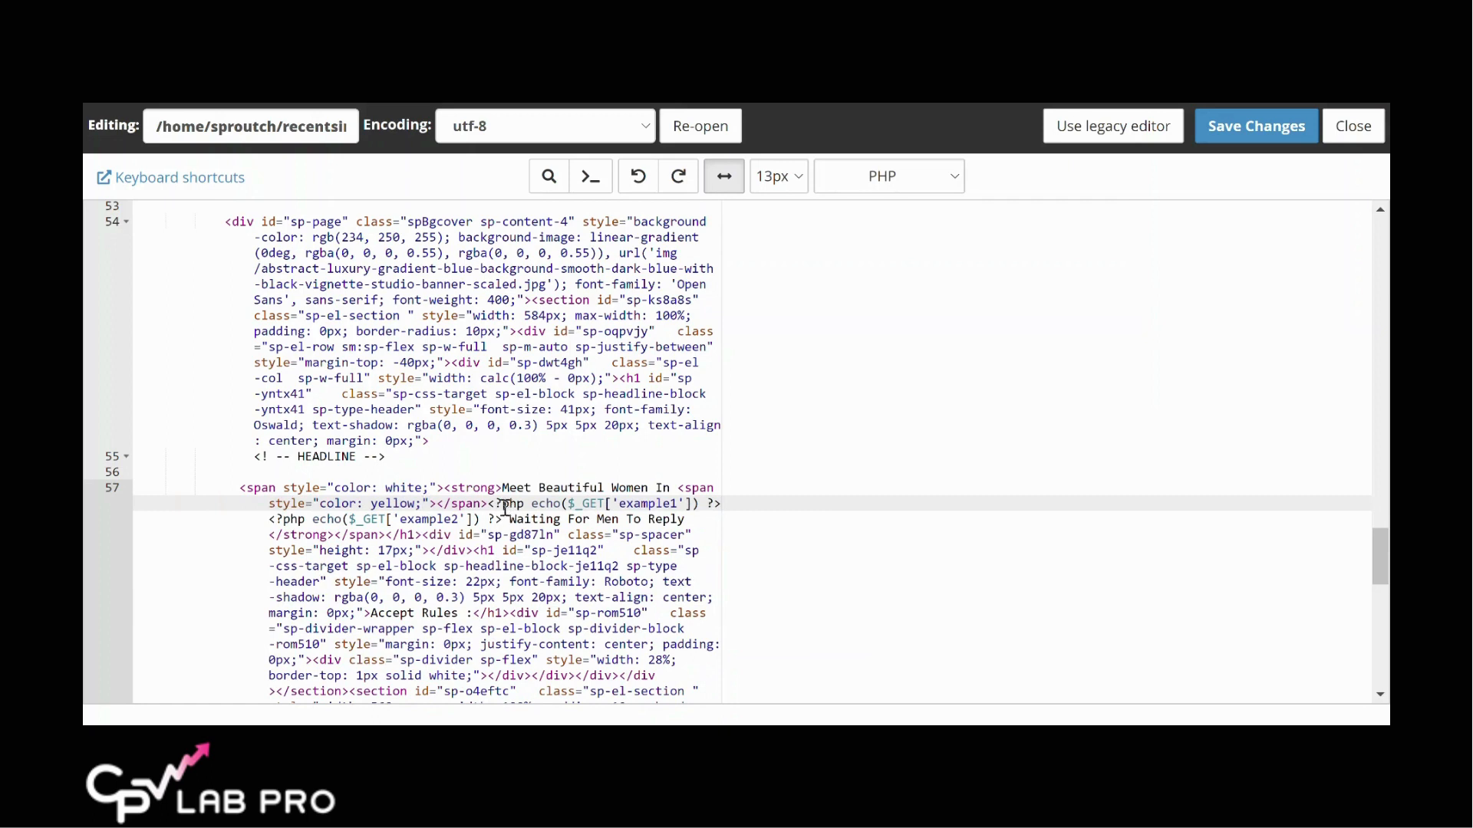
{"action": "mouse_move", "coordinate": [489, 506]}
{"action": "left_mouse_down"}
{"action": "mouse_move", "coordinate": [429, 505]}
{"action": "mouse_move", "coordinate": [581, 519]}
{"action": "mouse_move", "coordinate": [504, 522]}
{"action": "left_mouse_up"}
{"action": "left_click", "coordinate": [488, 520]}
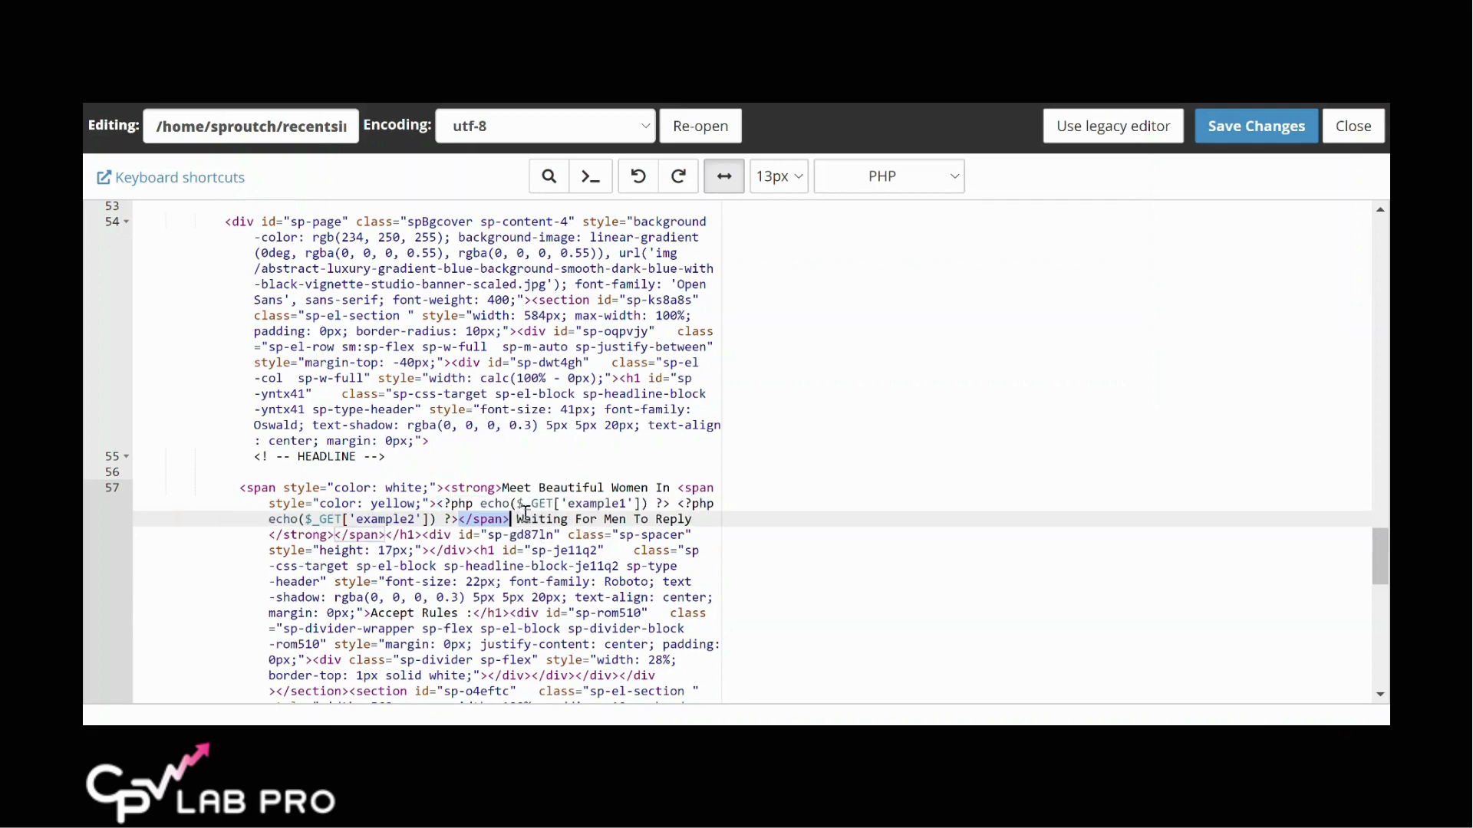
{"action": "left_click", "coordinate": [1212, 141]}
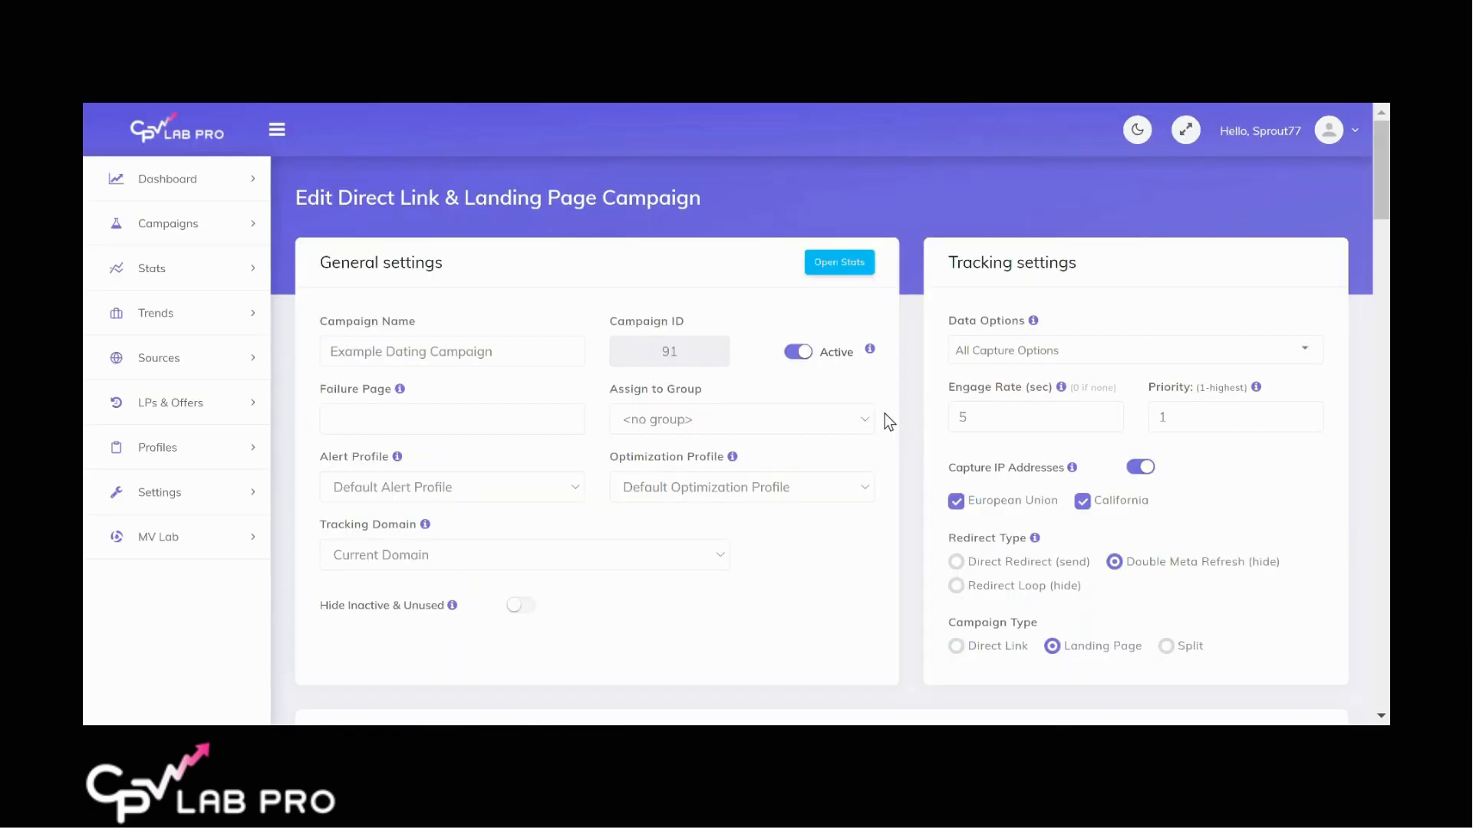
Copy the campaign URL of Example Dating Campaign from the Links & Pixels section
{"action": "scroll", "coordinate": [885, 413], "scroll_direction": "down", "scroll_amount": 2}
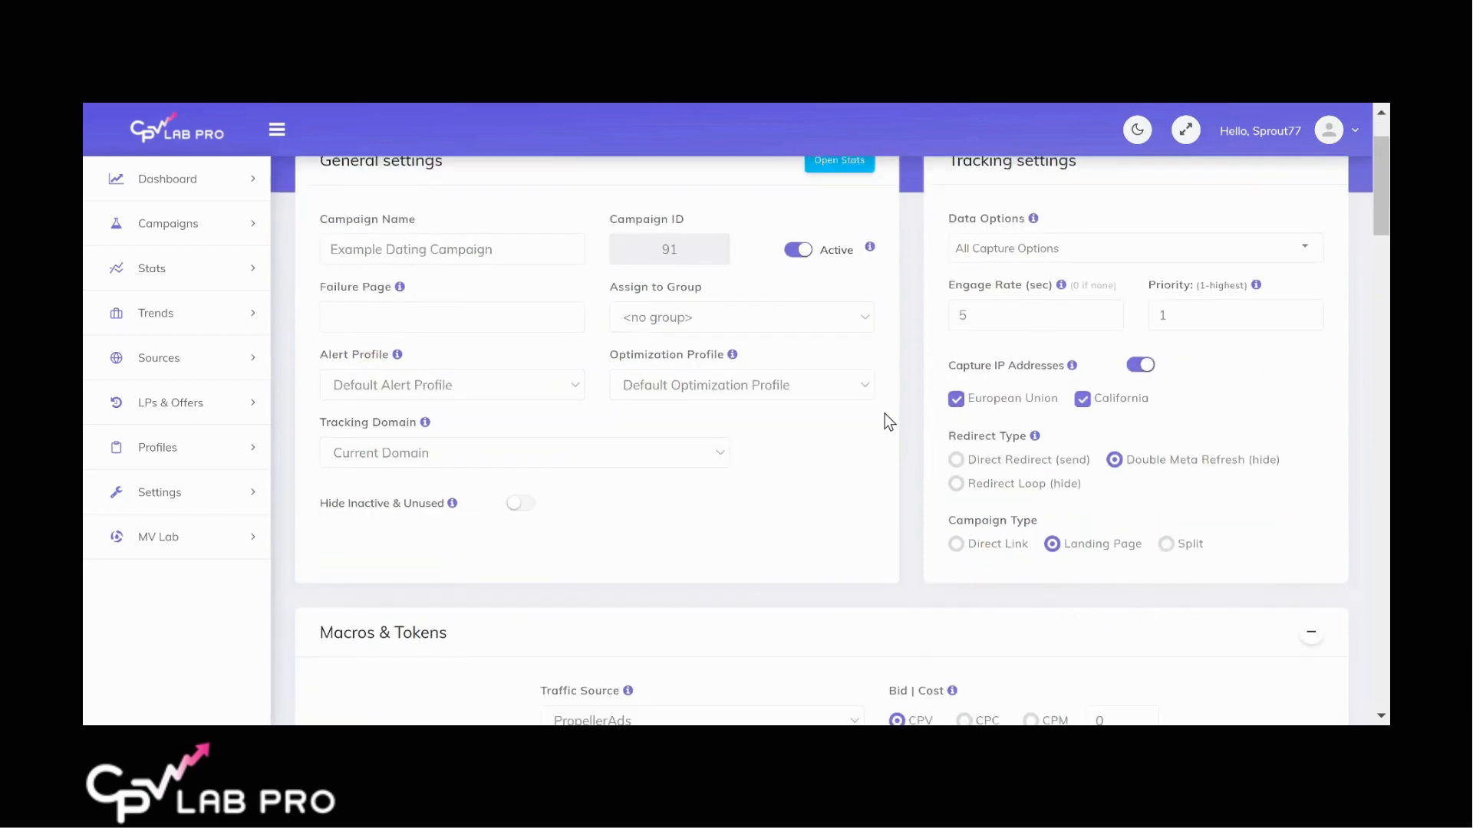
{"action": "scroll", "coordinate": [885, 412], "scroll_direction": "down", "scroll_amount": 1}
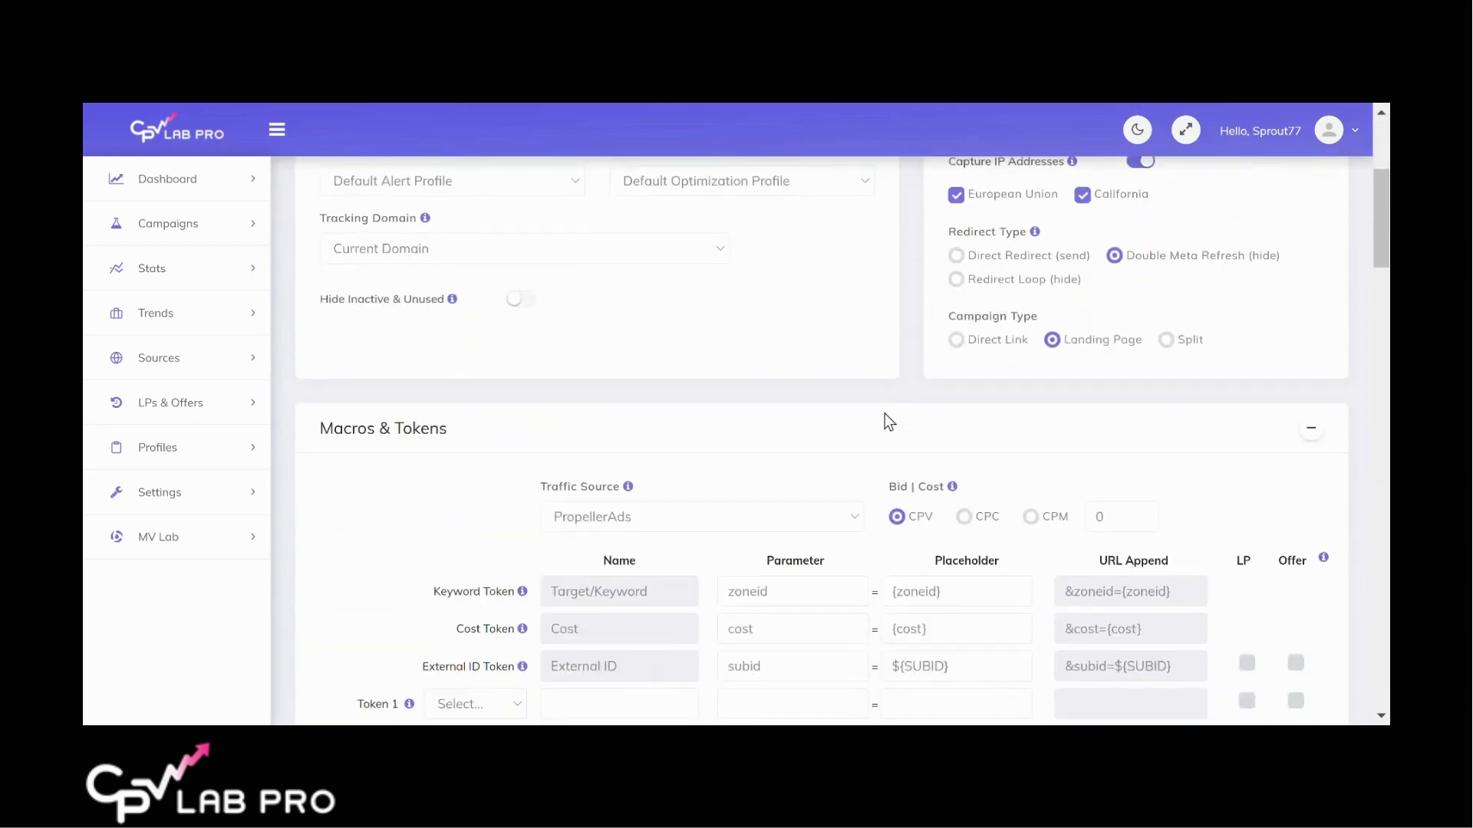
{"action": "scroll", "coordinate": [885, 412], "scroll_direction": "down", "scroll_amount": 2}
{"action": "scroll", "coordinate": [885, 412], "scroll_direction": "down", "scroll_amount": 3}
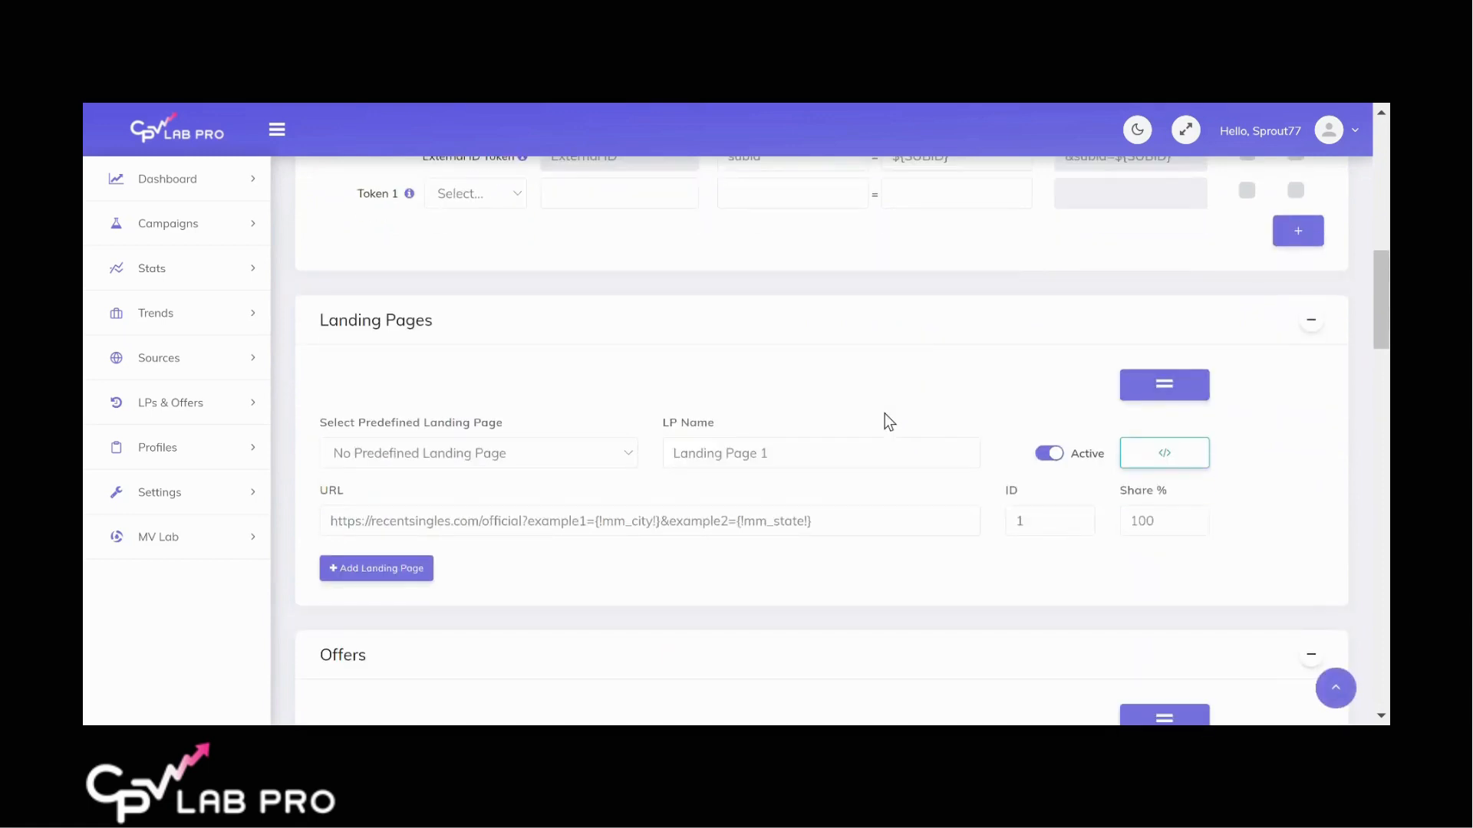
{"action": "scroll", "coordinate": [884, 414], "scroll_direction": "down", "scroll_amount": 3}
{"action": "scroll", "coordinate": [886, 414], "scroll_direction": "down", "scroll_amount": 3}
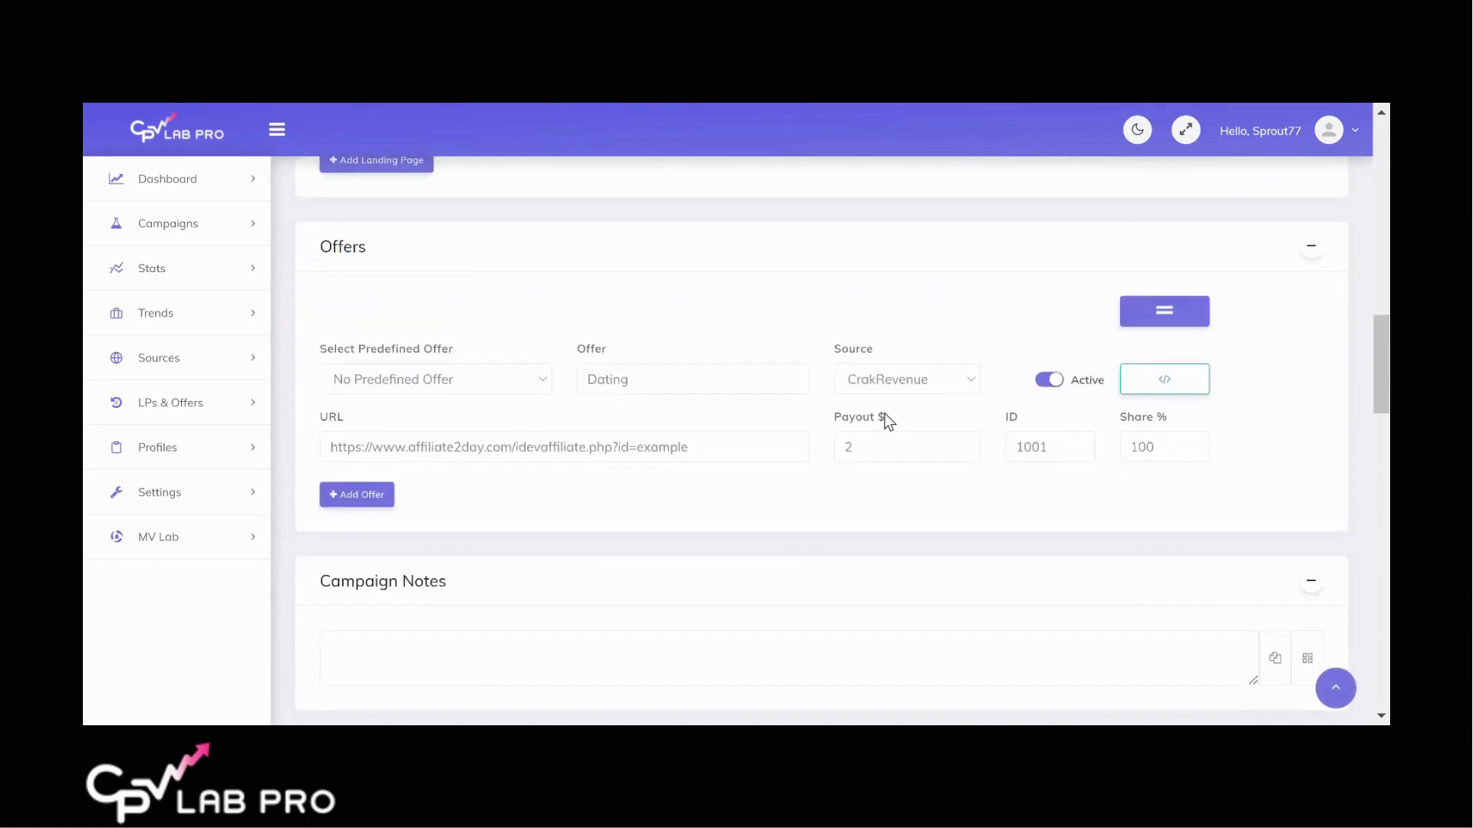
{"action": "scroll", "coordinate": [885, 412], "scroll_direction": "down", "scroll_amount": 2}
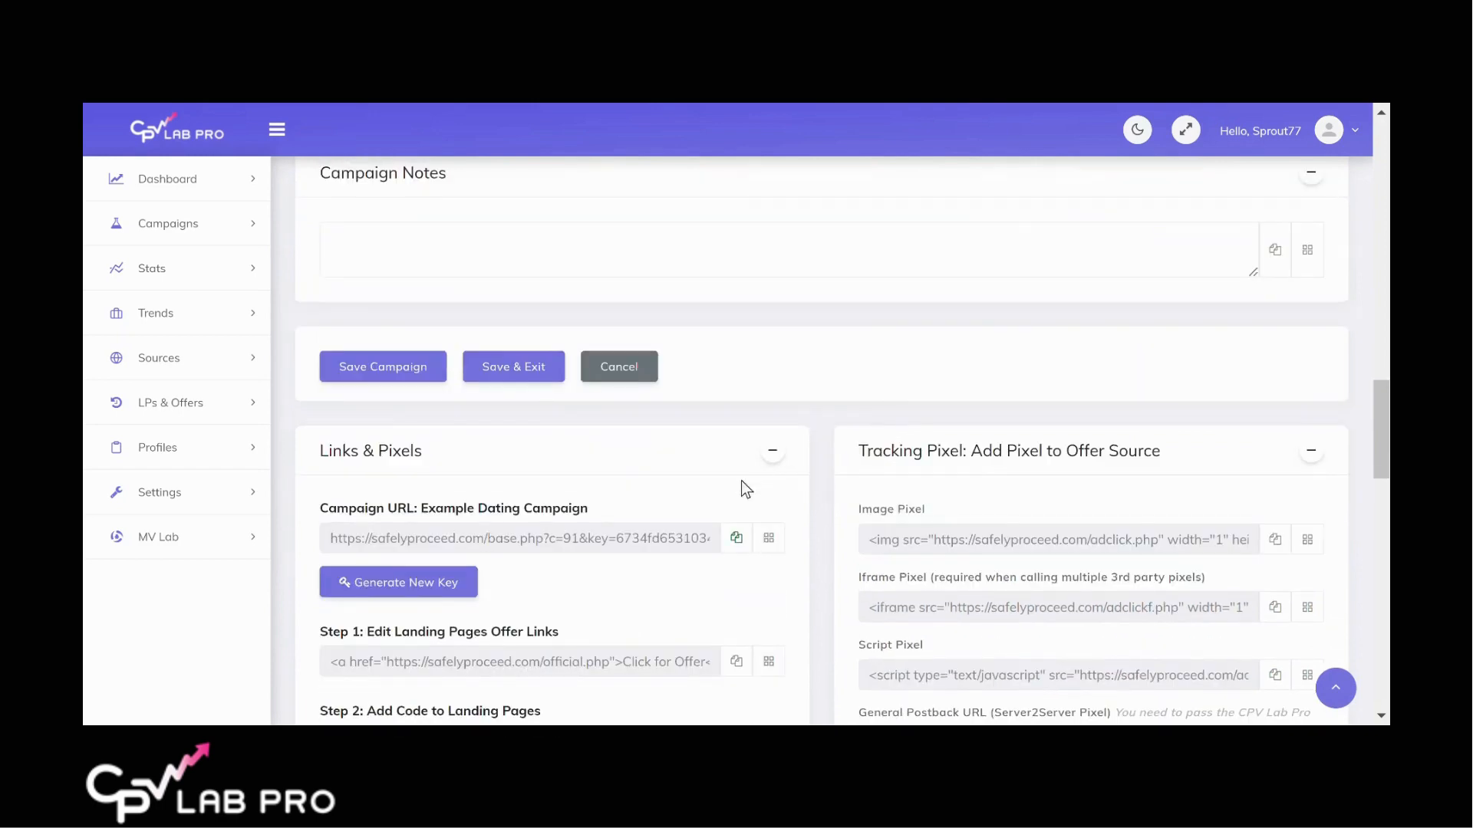
{"action": "left_click", "coordinate": [739, 540]}
Open the copied campaign URL in a new browser tab to test the landing page headline
{"action": "key", "text": "ctrl+t"}
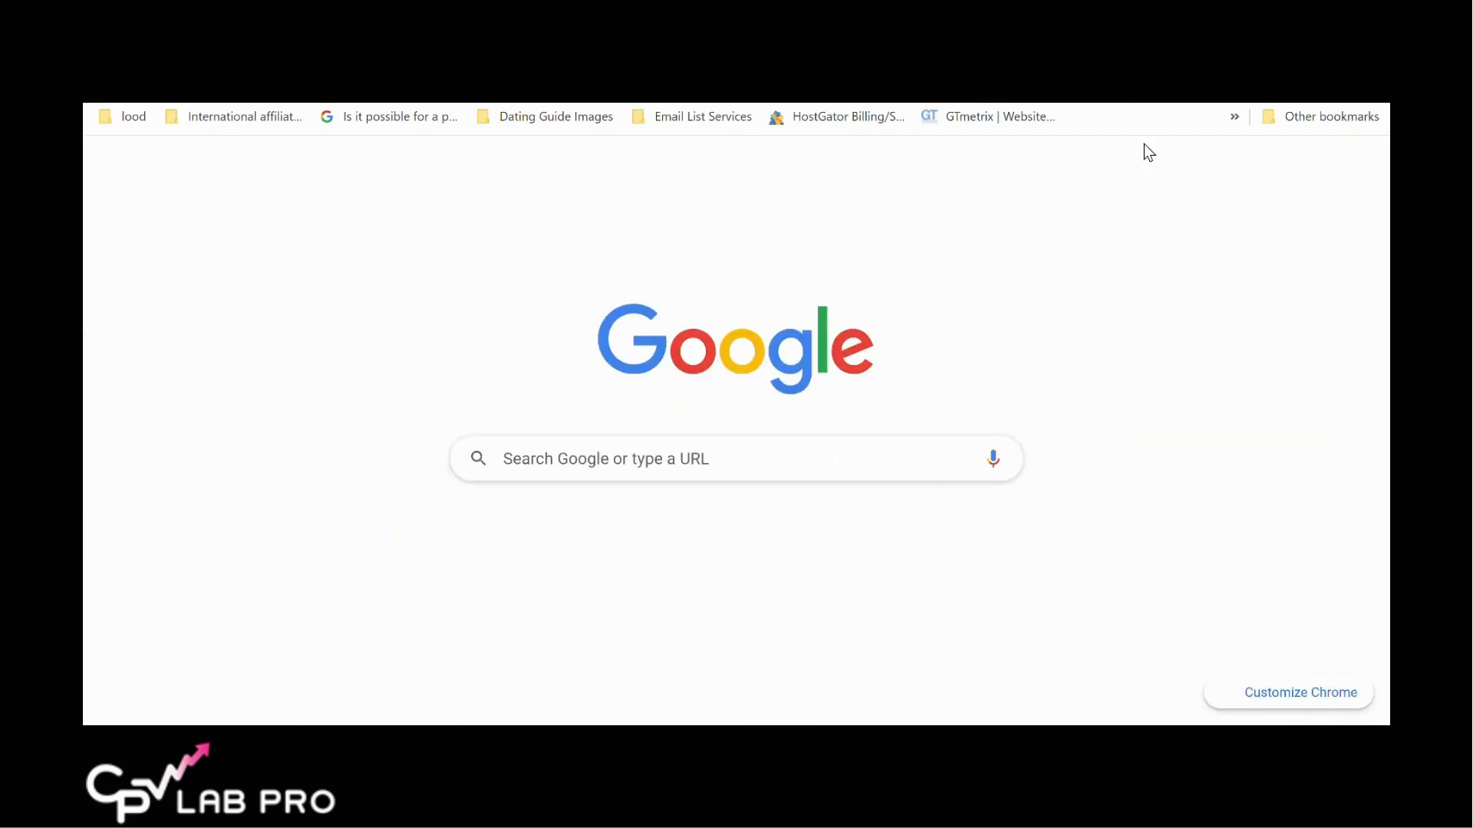
{"action": "key", "text": "ctrl+v"}
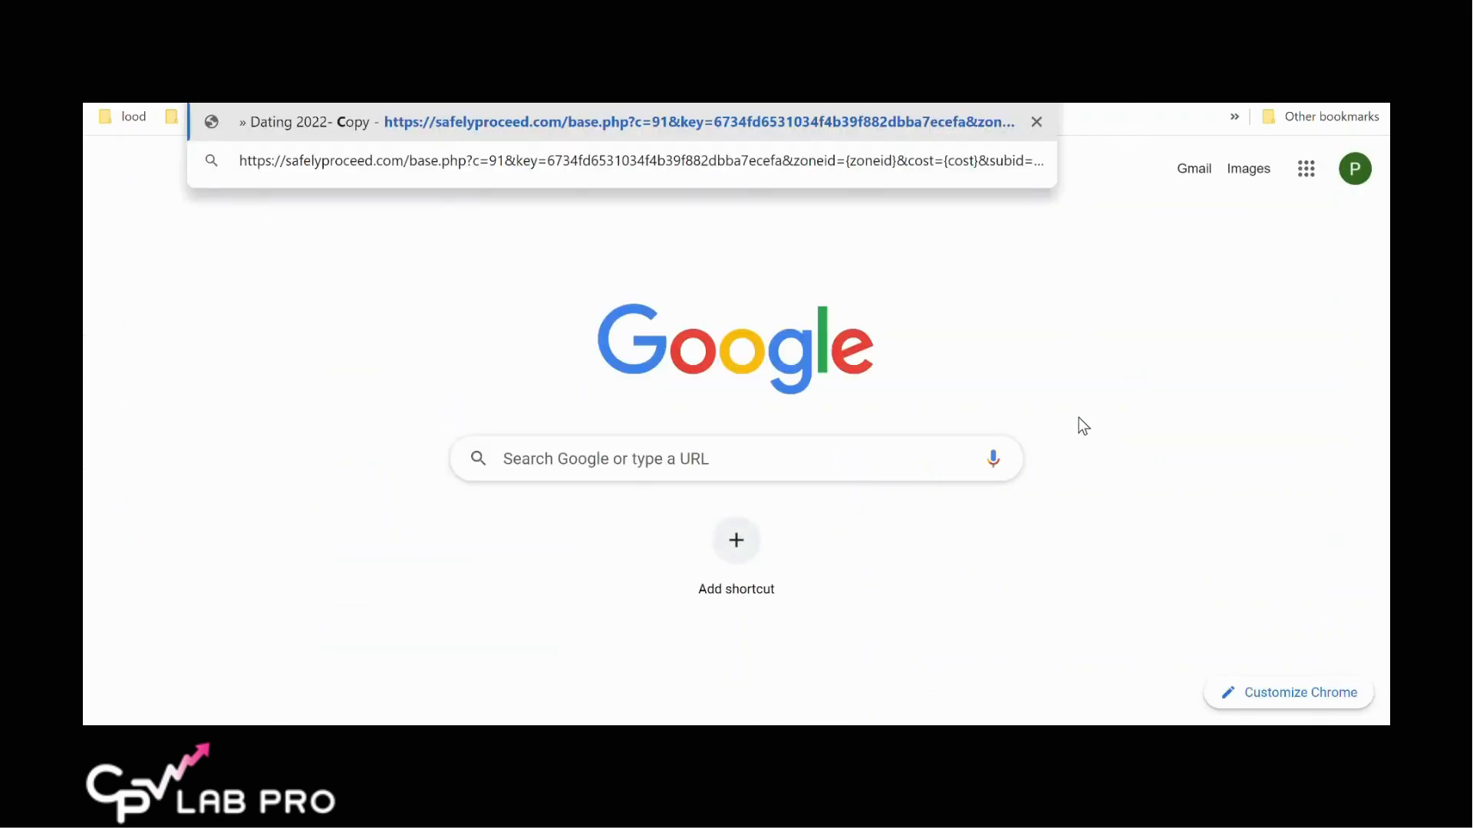
{"action": "key", "text": "Return"}
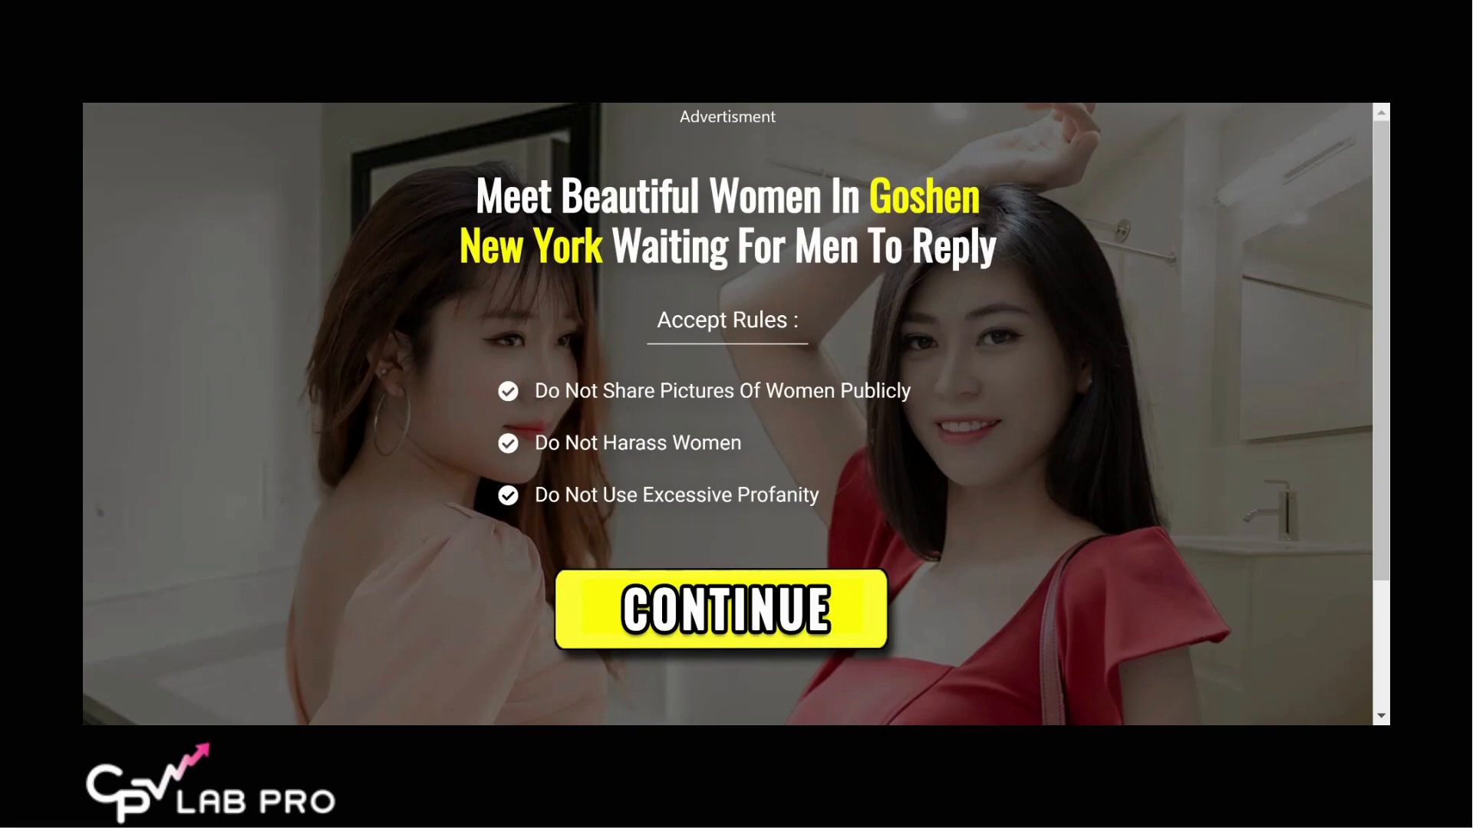
Switch to ExpressVPN, connect to UK - Docklands, and load the campaign URL again in the browser
{"action": "left_click", "coordinate": [1115, 102]}
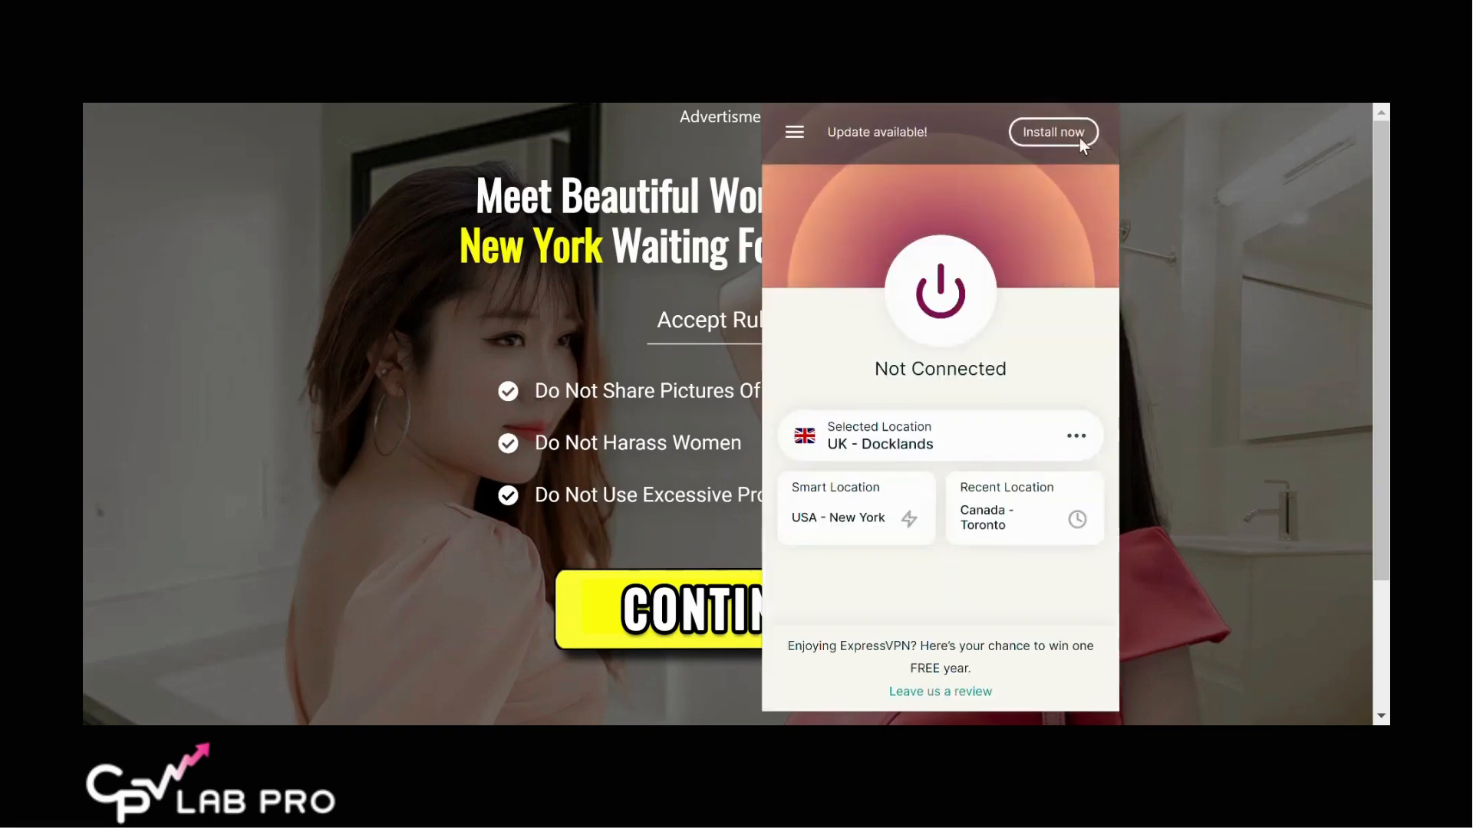
{"action": "left_click", "coordinate": [975, 304]}
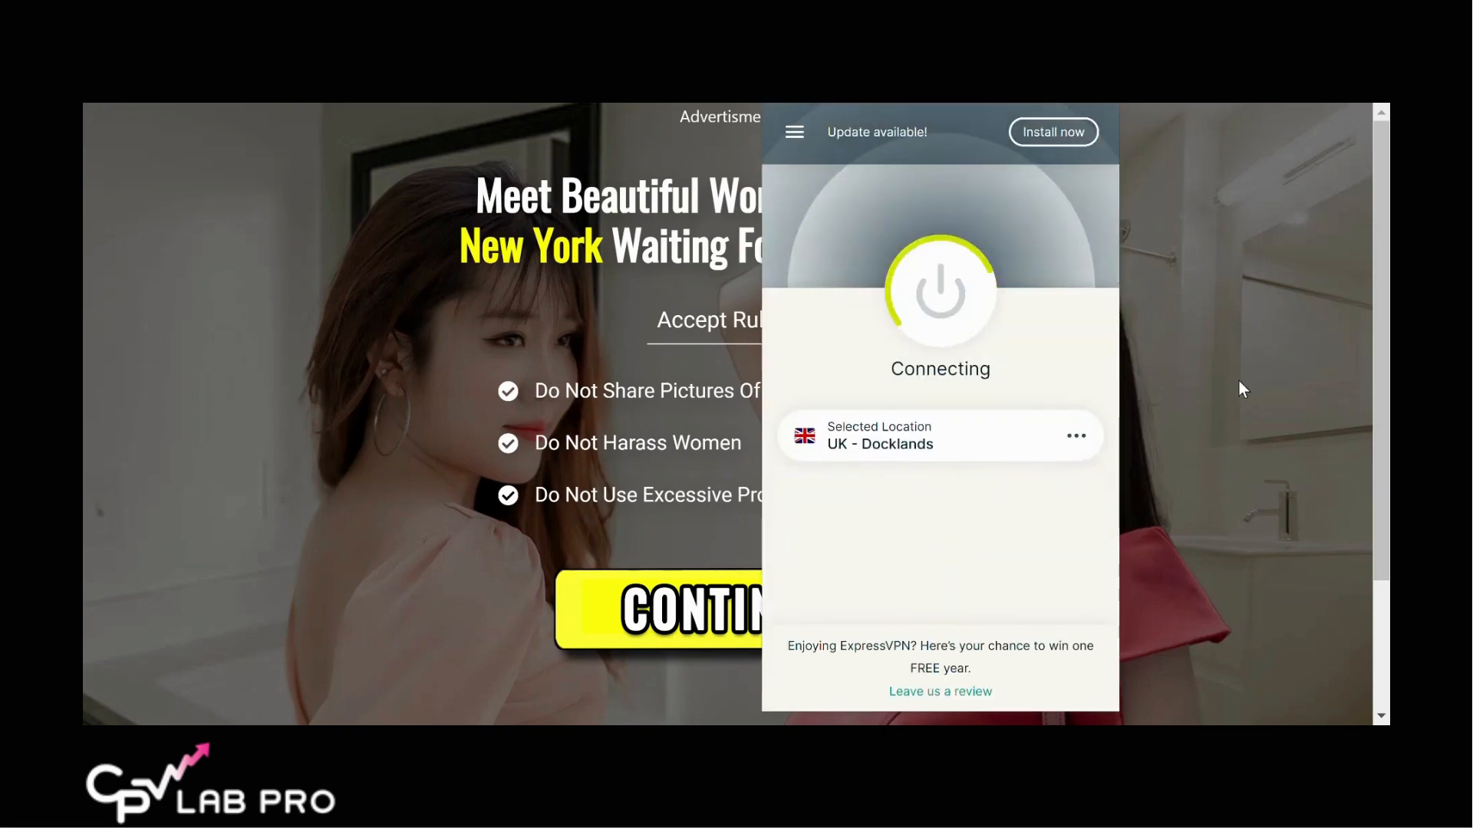
{"action": "left_click", "coordinate": [1203, 407]}
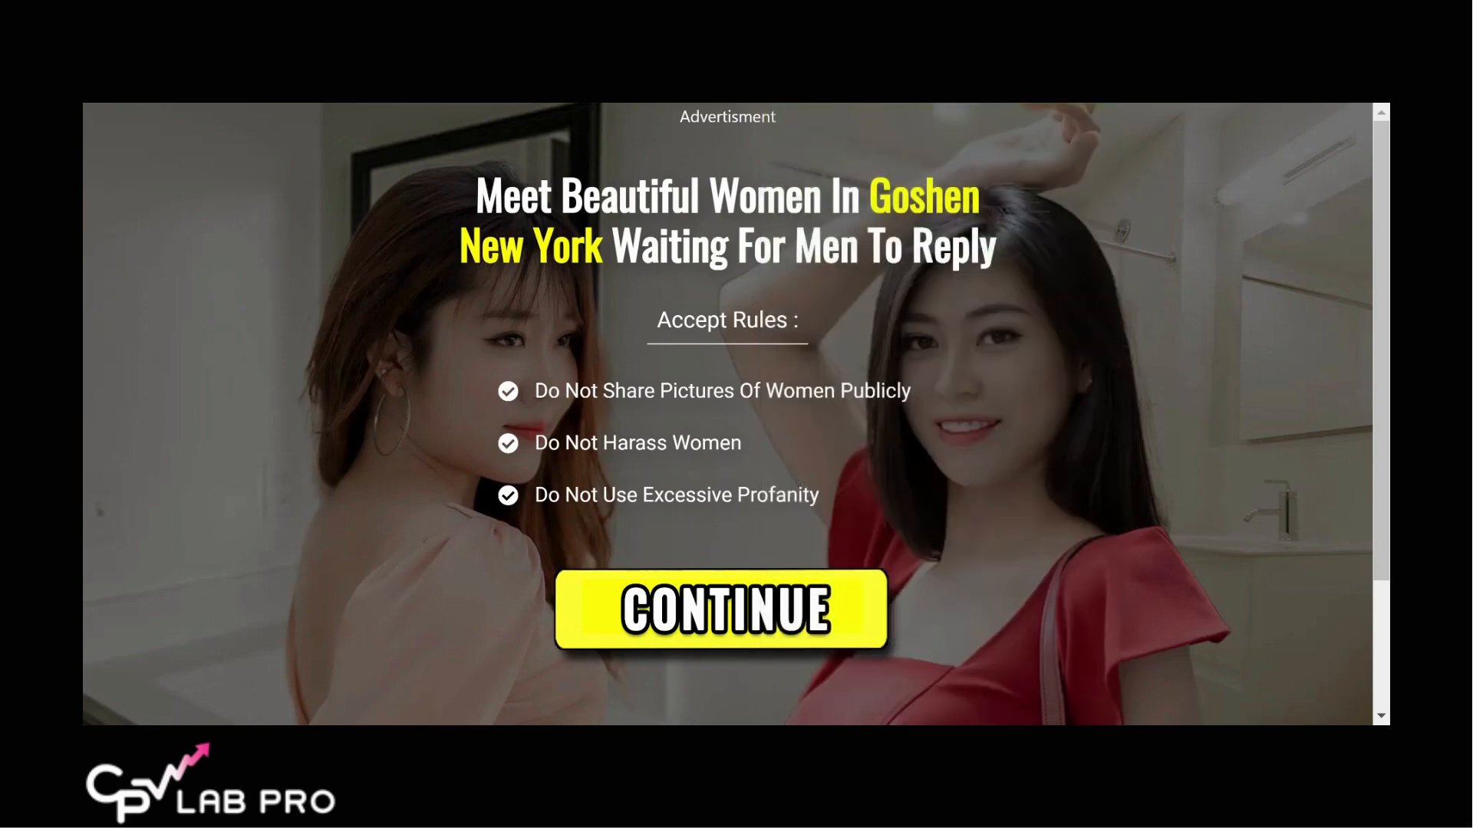
{"action": "key", "text": "ctrl+v"}
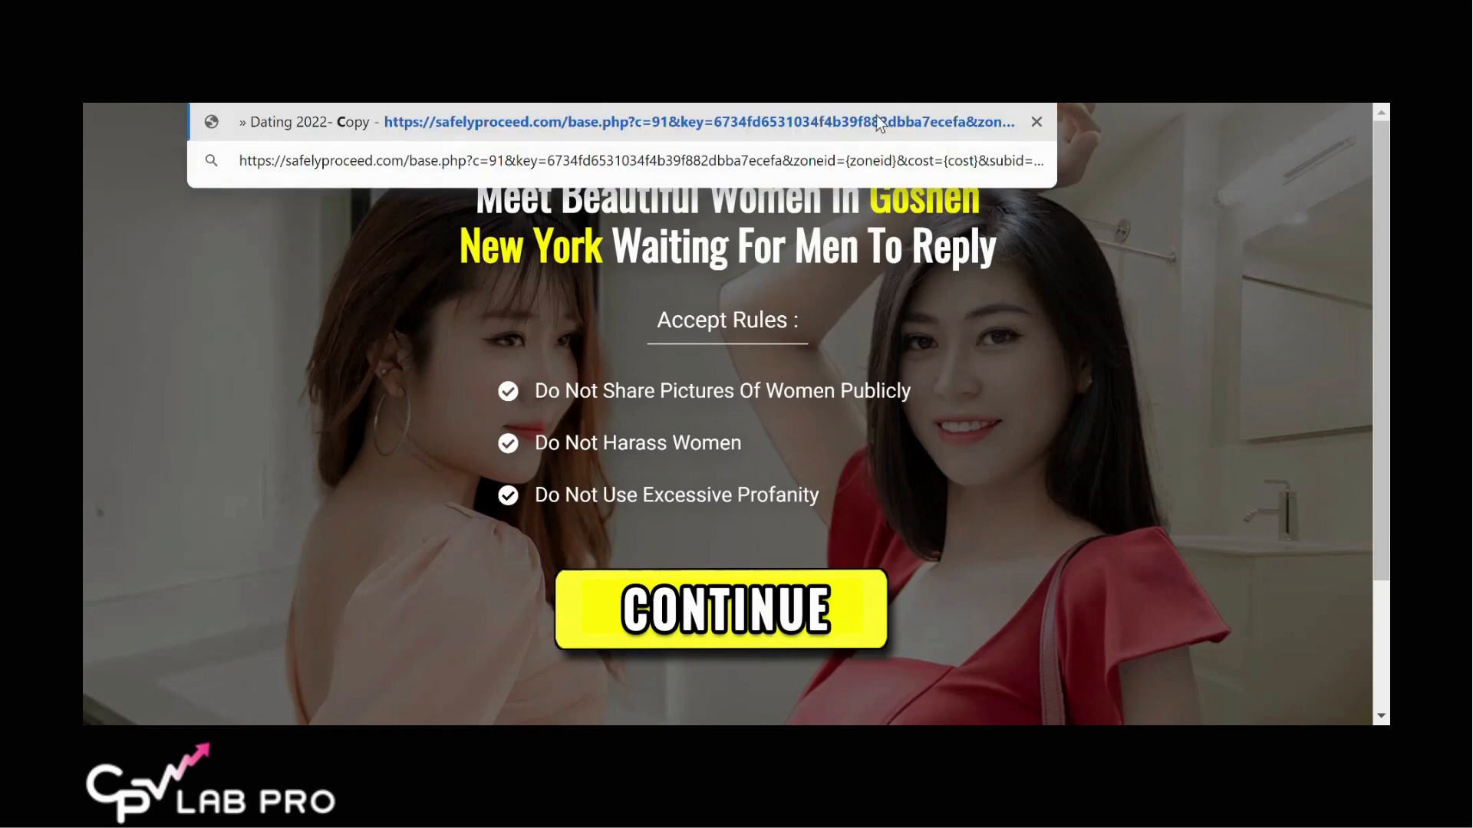
{"action": "left_click", "coordinate": [916, 122]}
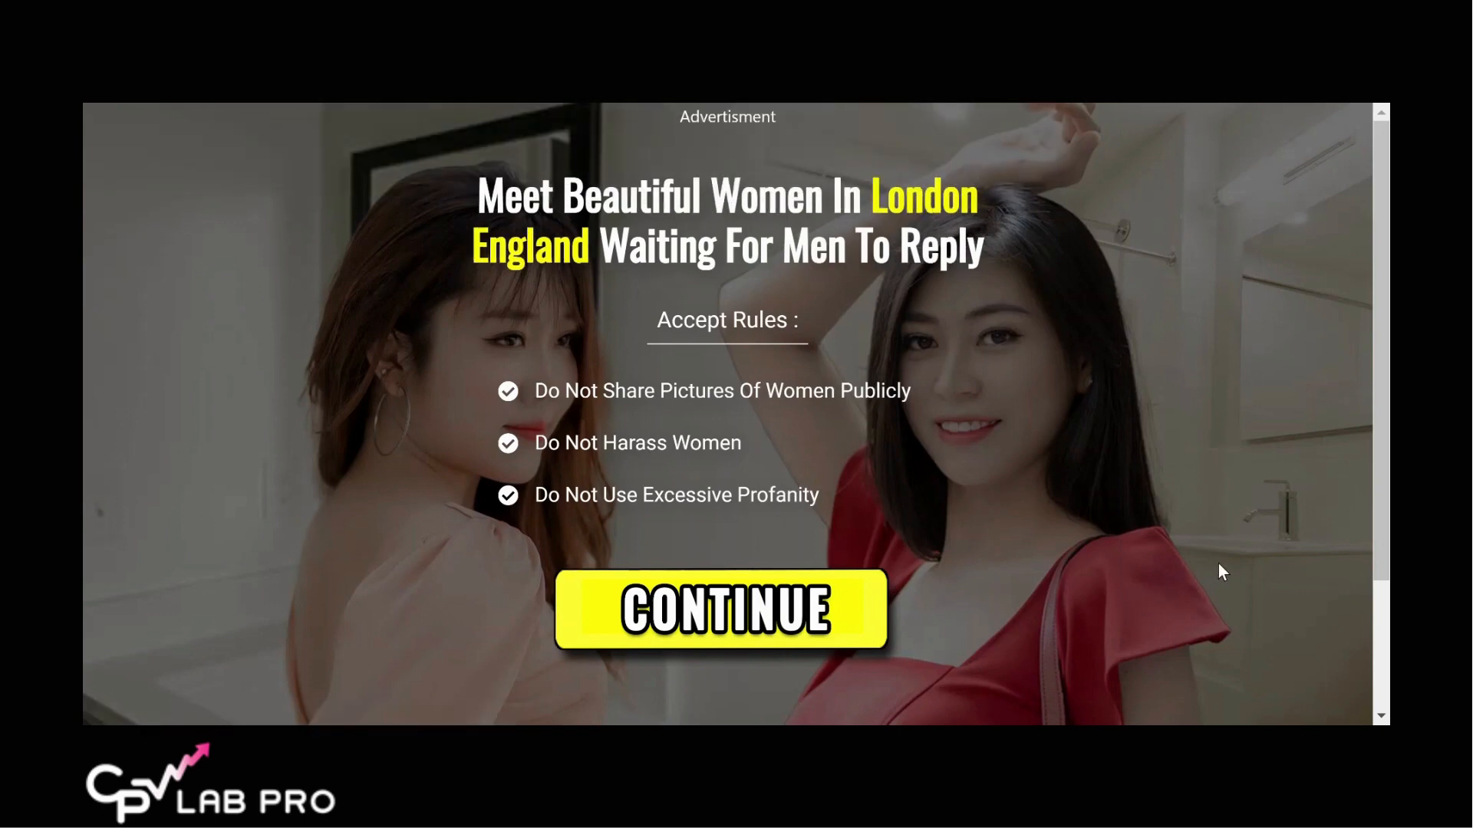